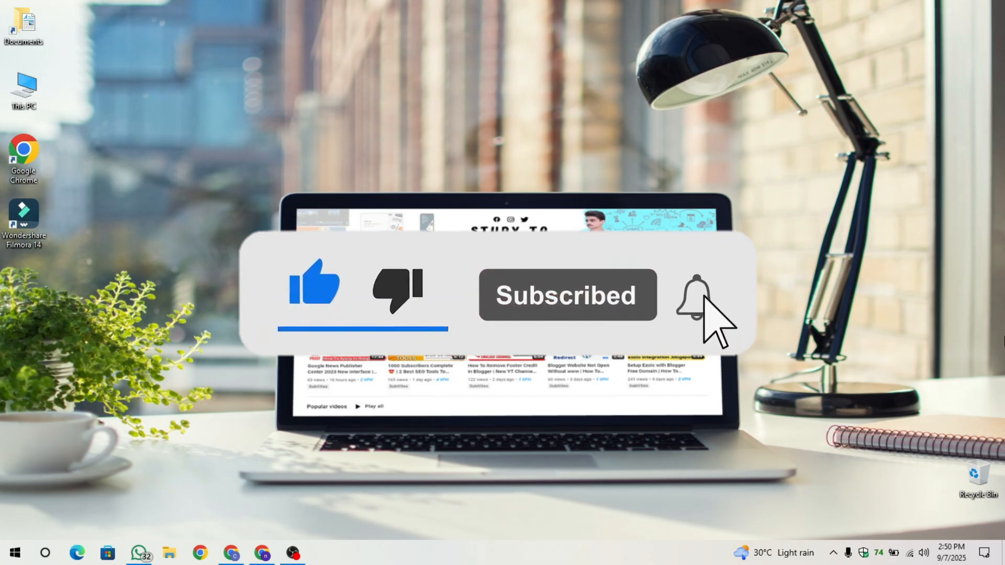
# - Switch to the Chrome window with the Ezoic monetization page and check its Ads.txt status
pyautogui.click(230, 553)
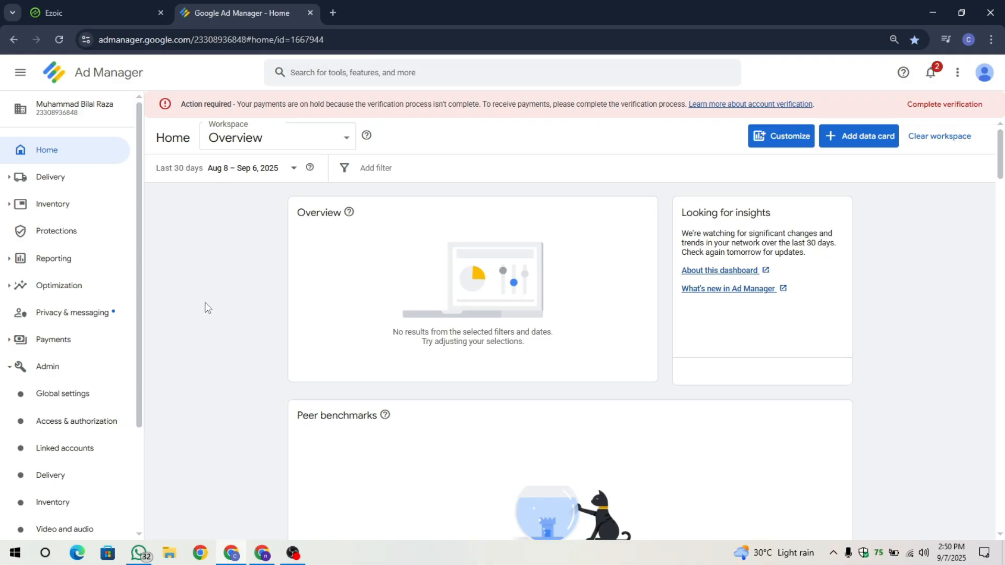
pyautogui.click(262, 556)
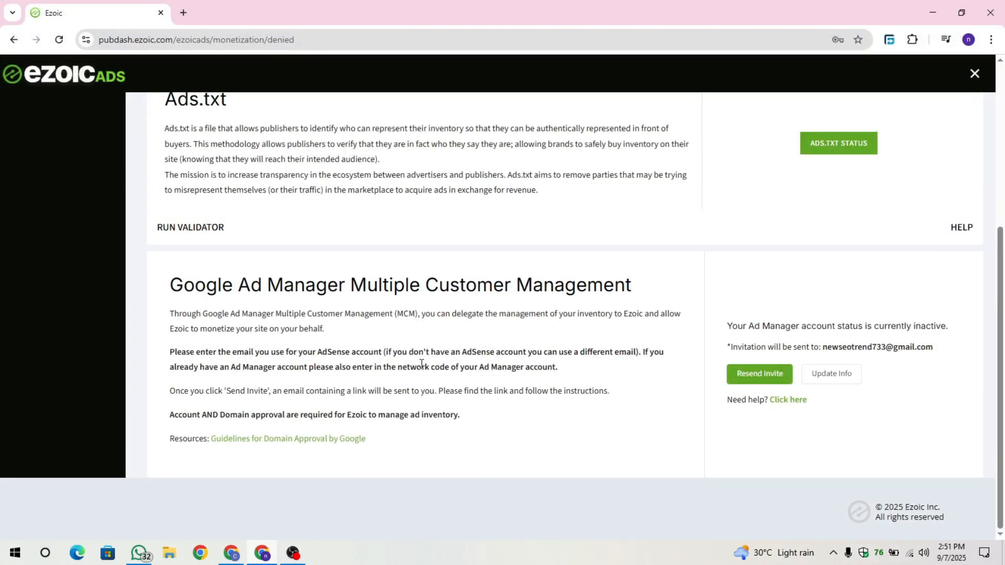
pyautogui.scroll(2, 421, 363)
pyautogui.click(839, 231)
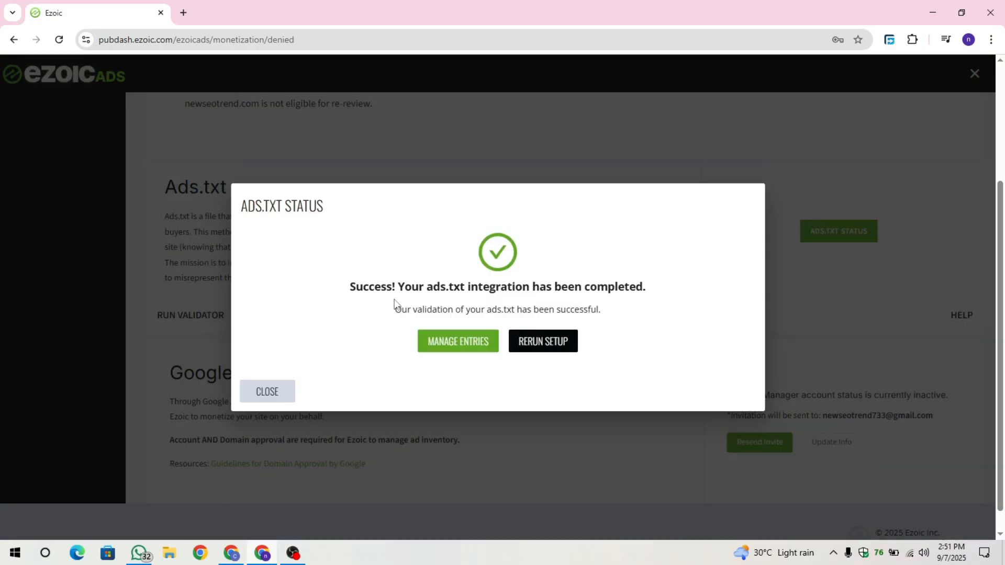
pyautogui.moveTo(356, 288); pyautogui.dragTo(702, 291)
pyautogui.click(702, 291)
pyautogui.click(267, 391)
# - Examine the Ad Manager account status and the invitation recipient in the Multiple Customer Management section
pyautogui.moveTo(727, 395); pyautogui.dragTo(892, 396)
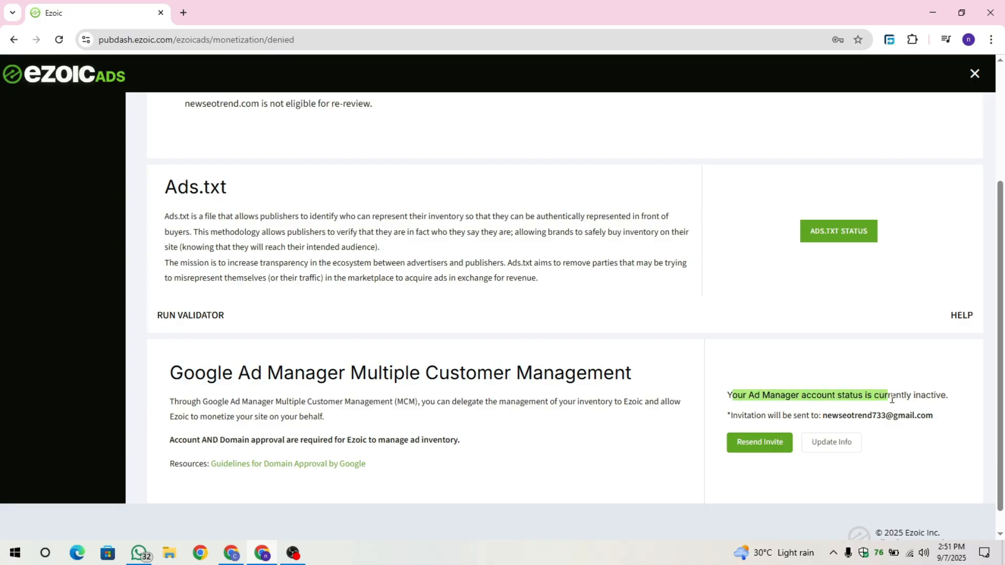
pyautogui.click(719, 395)
pyautogui.moveTo(721, 394); pyautogui.dragTo(925, 416)
pyautogui.click(834, 297)
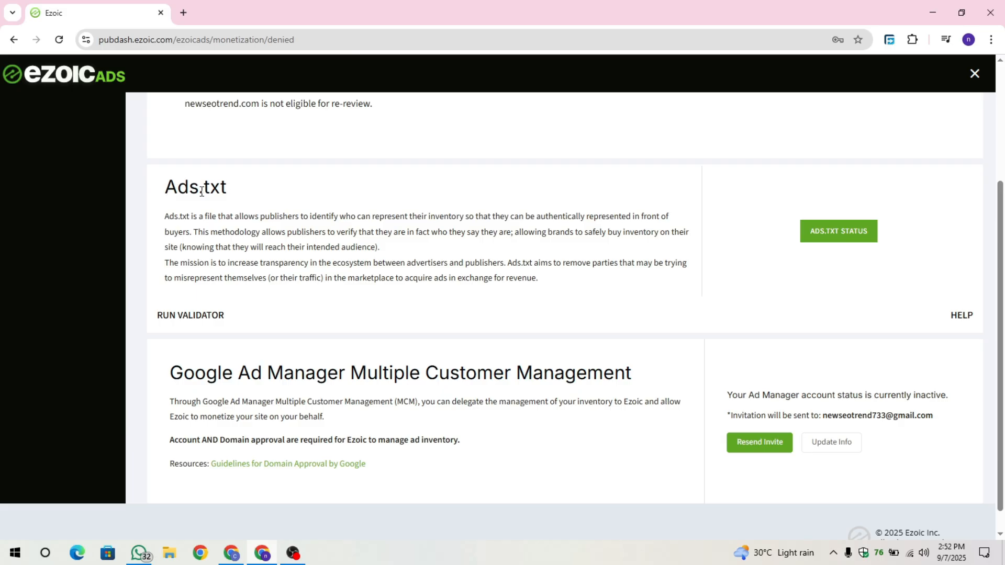
# - Check the Ads.txt status for the site again and close the status dialog
pyautogui.moveTo(163, 188); pyautogui.dragTo(350, 202)
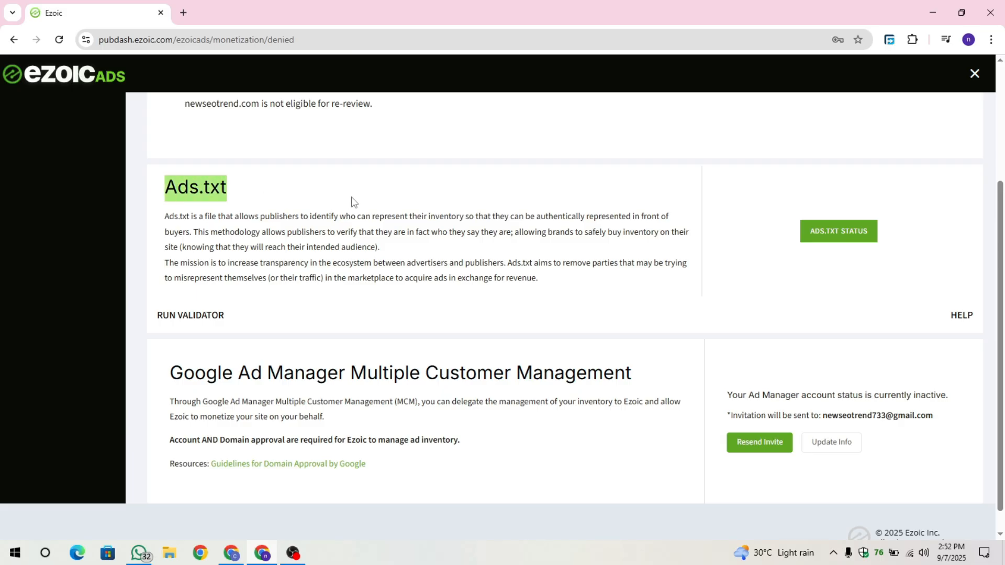
pyautogui.click(848, 230)
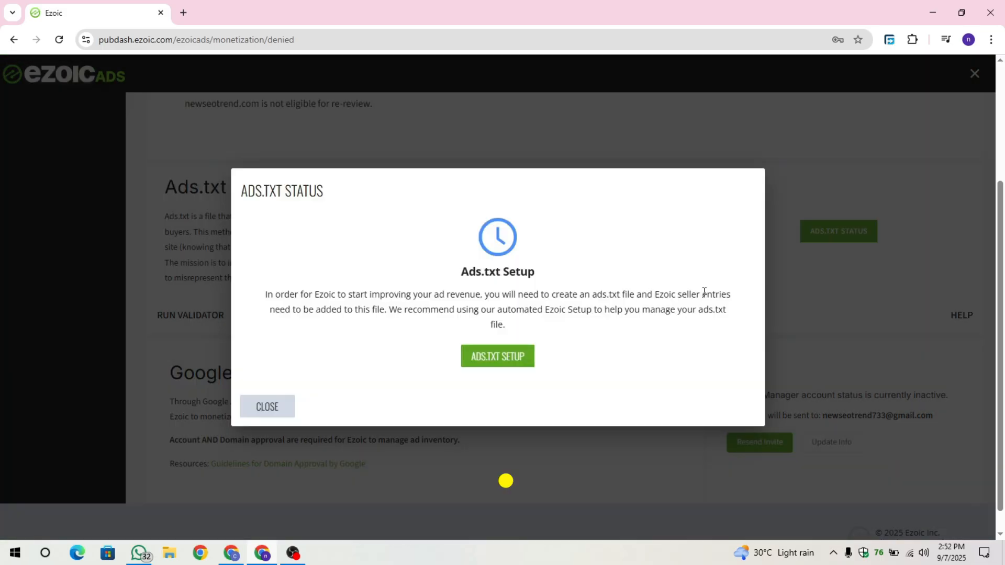
pyautogui.click(268, 408)
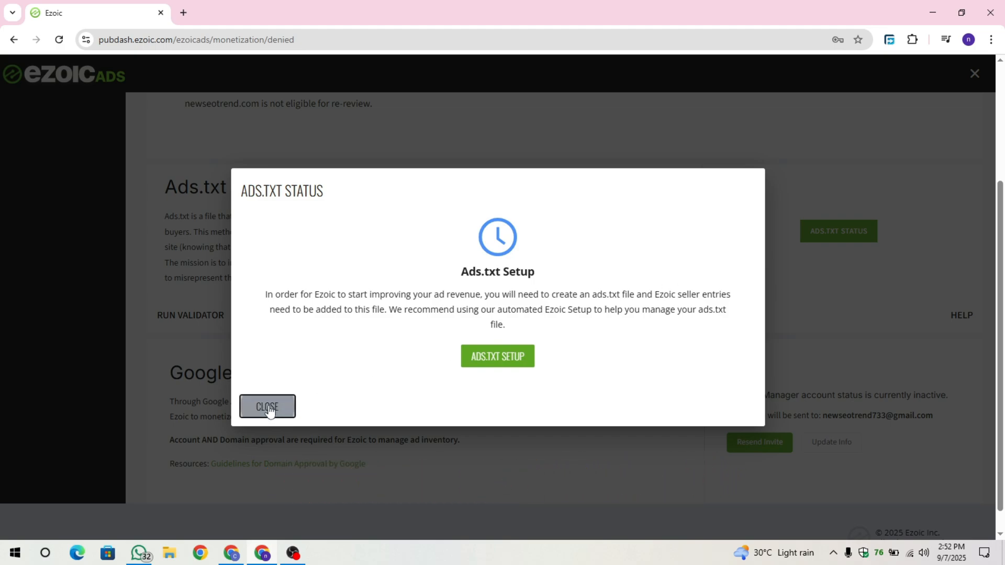
# - Open the Ad Manager invitation info for updating in the Google Ad Manager Multiple Customer Management section
pyautogui.scroll(-1, 680, 300)
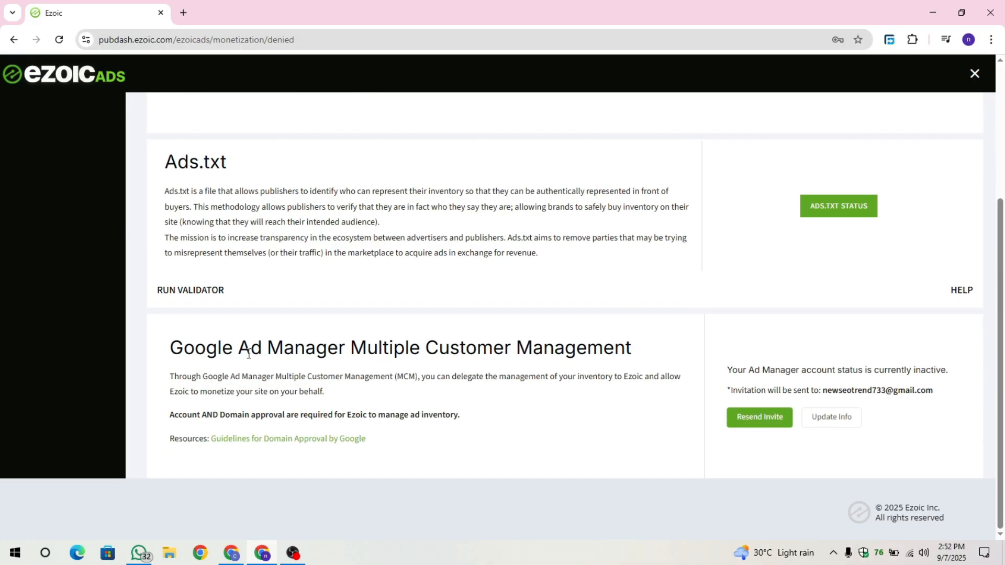
pyautogui.moveTo(250, 349); pyautogui.dragTo(549, 348)
pyautogui.click(565, 347)
pyautogui.moveTo(729, 373); pyautogui.dragTo(948, 367)
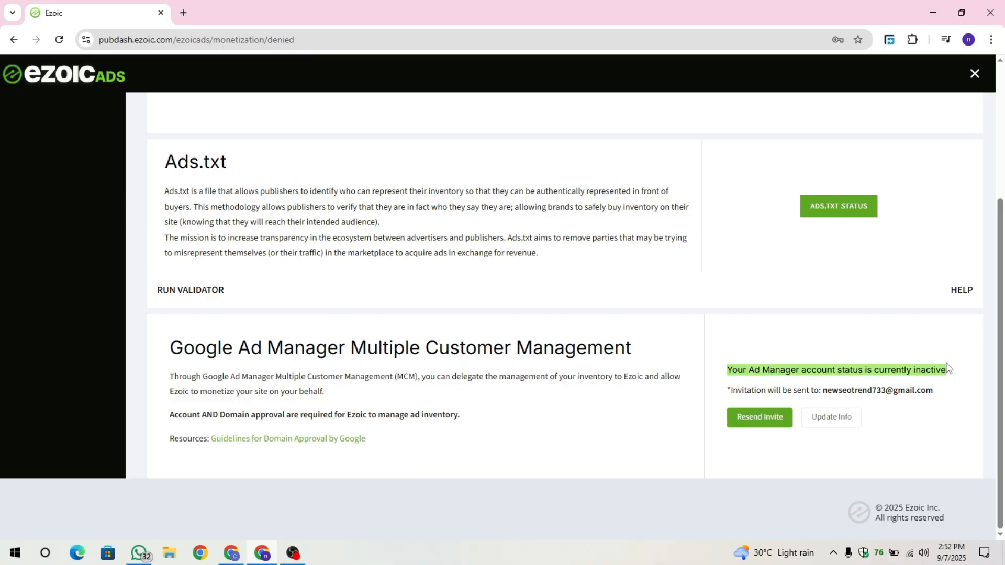
pyautogui.click(883, 371)
pyautogui.click(827, 422)
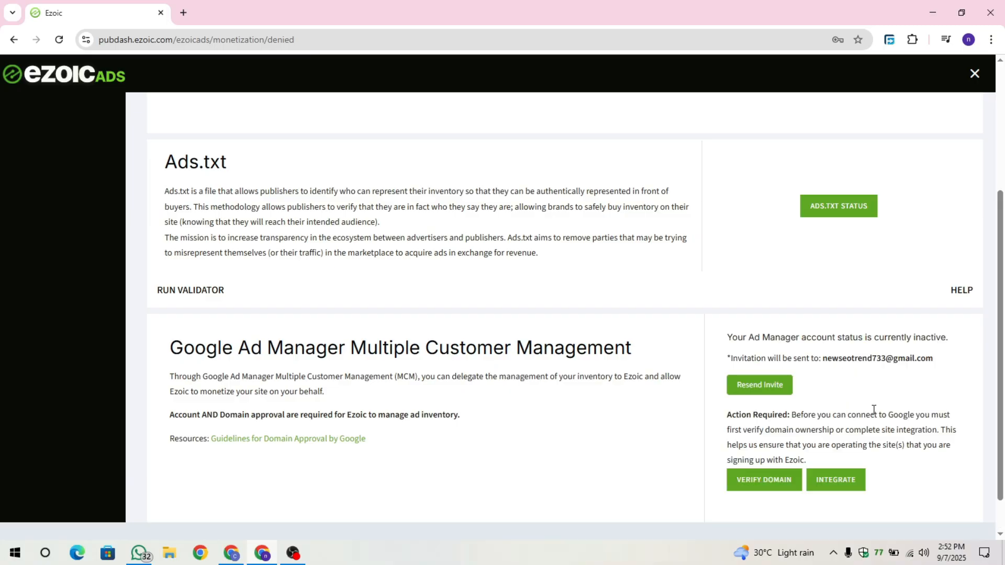
pyautogui.scroll(-1, 898, 410)
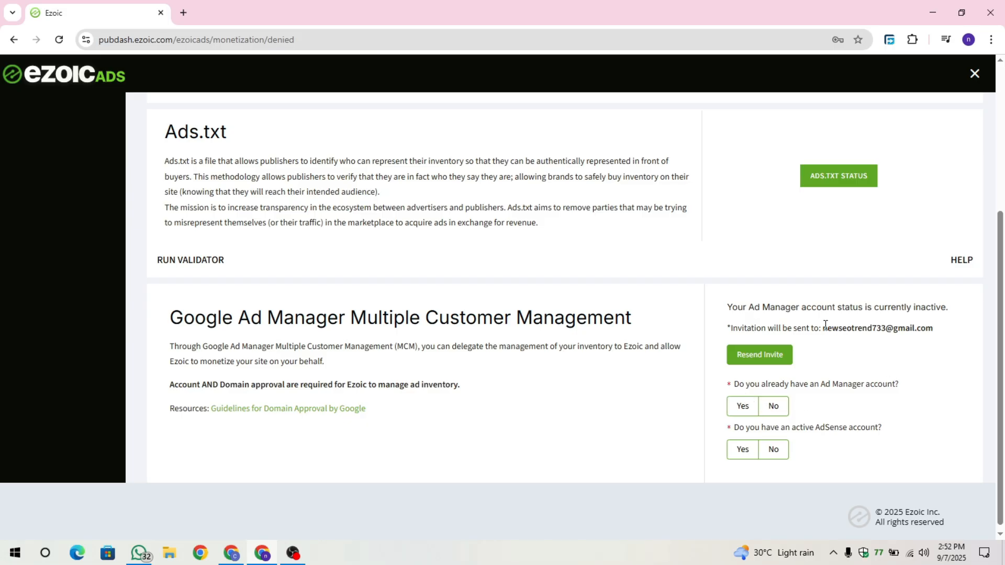
# - Answer No to already having an Ad Manager account and No to having an active AdSense account
pyautogui.moveTo(824, 325); pyautogui.dragTo(942, 331)
pyautogui.click(942, 332)
pyautogui.moveTo(942, 331)
pyautogui.mouseDown()
pyautogui.moveTo(806, 328)
pyautogui.moveTo(949, 336)
pyautogui.mouseUp()
pyautogui.click(831, 333)
pyautogui.click(949, 337)
pyautogui.moveTo(735, 383); pyautogui.dragTo(834, 383)
pyautogui.click(738, 386)
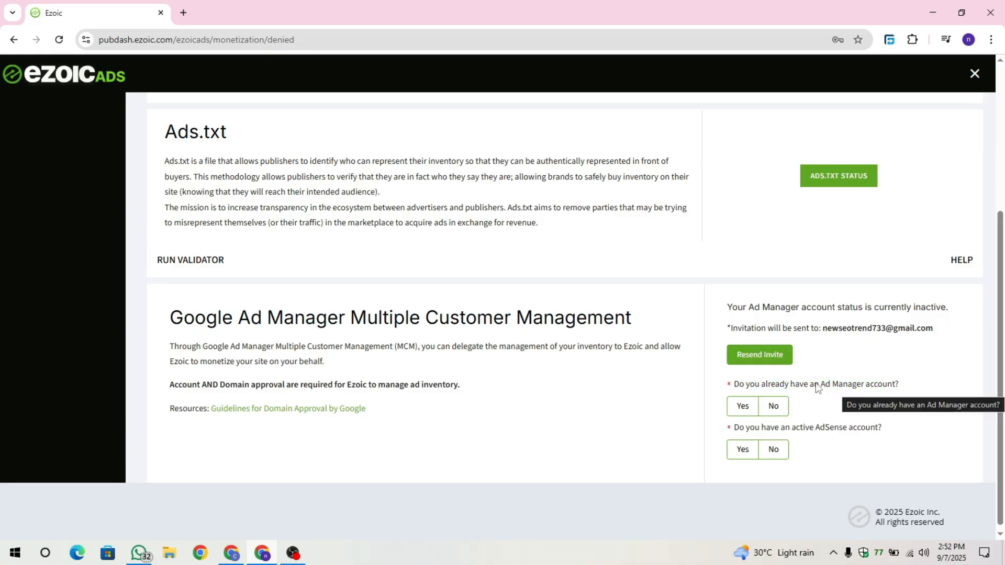
pyautogui.click(773, 408)
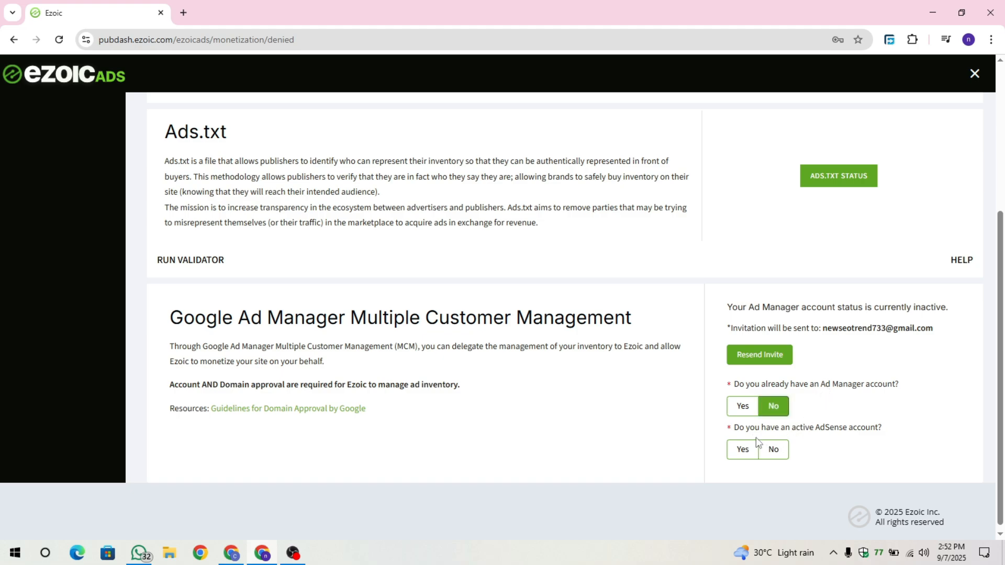
pyautogui.moveTo(731, 431); pyautogui.dragTo(884, 433)
pyautogui.click(853, 431)
pyautogui.click(752, 449)
pyautogui.scroll(-4, 831, 427)
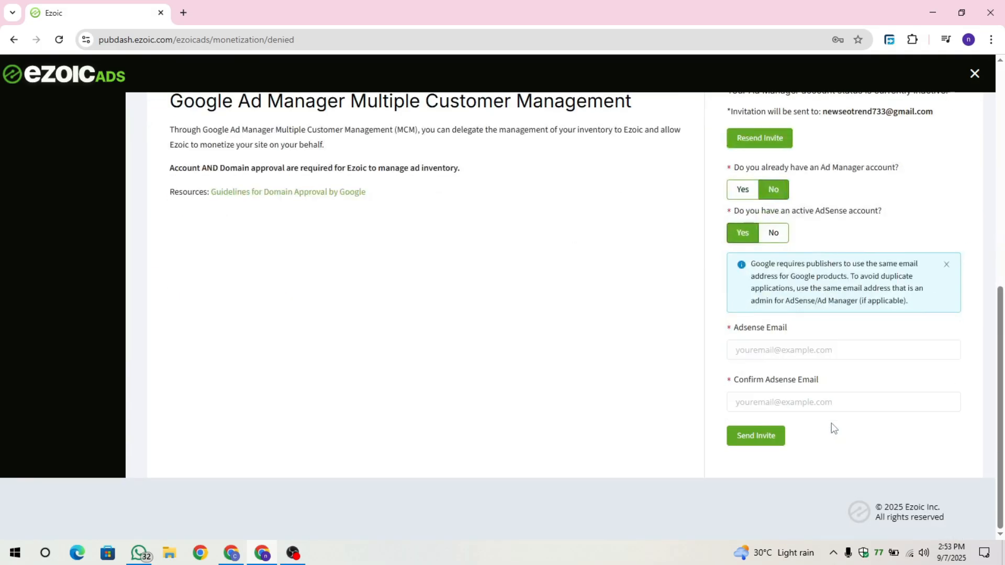
pyautogui.click(786, 233)
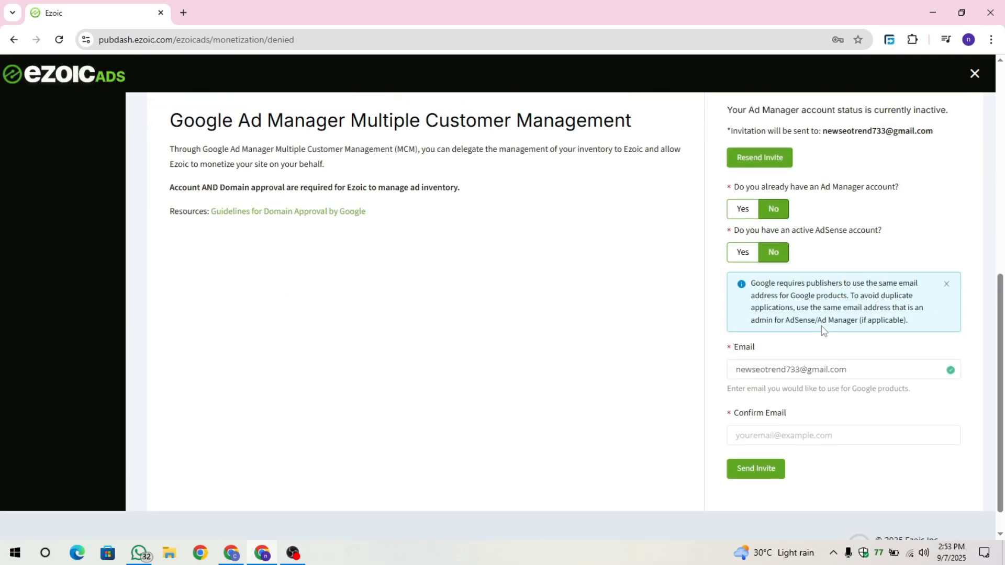
# - Keep the prefilled email, re-enter the same address as the confirmation email, and send the Ad Manager invite
pyautogui.click(747, 369)
pyautogui.moveTo(736, 369); pyautogui.dragTo(883, 377)
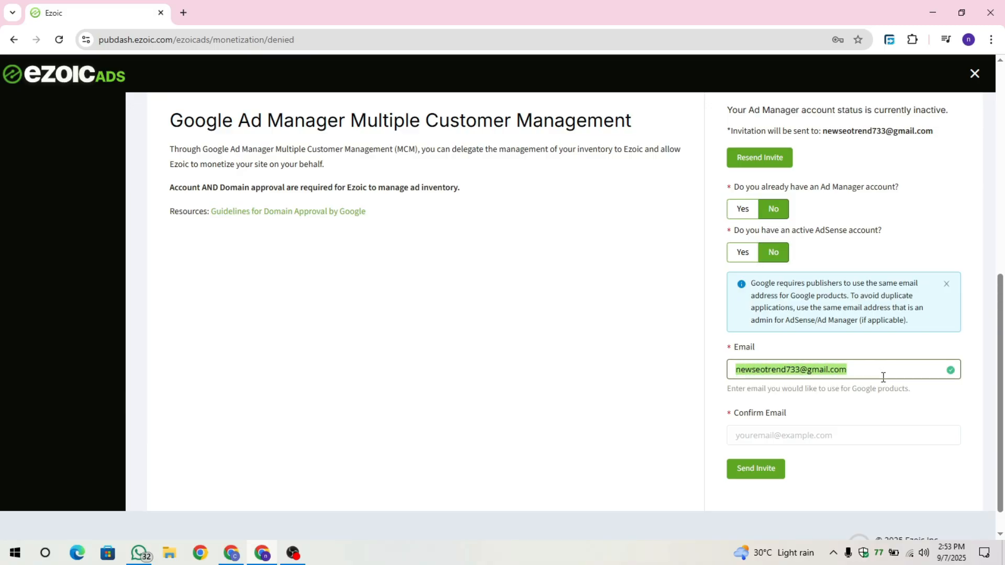
pyautogui.click(882, 377)
pyautogui.moveTo(882, 233); pyautogui.dragTo(815, 233)
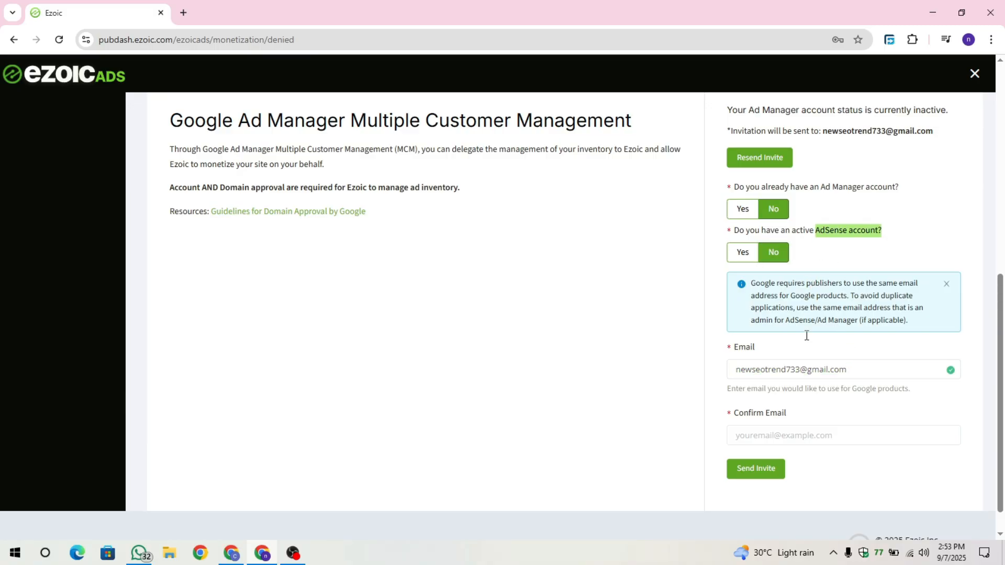
pyautogui.click(853, 370)
pyautogui.moveTo(853, 370); pyautogui.dragTo(724, 374)
pyautogui.click(815, 435)
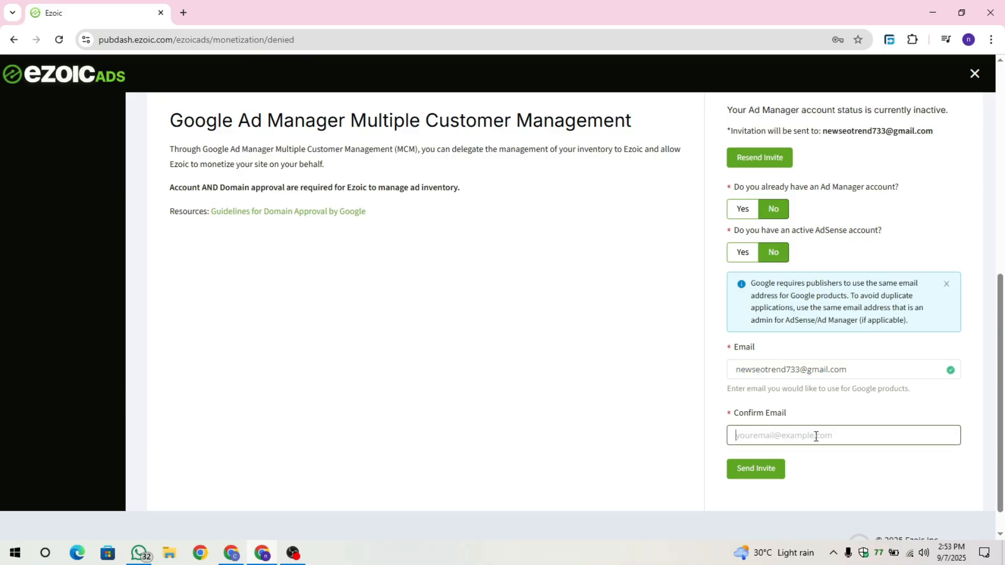
pyautogui.write('new')
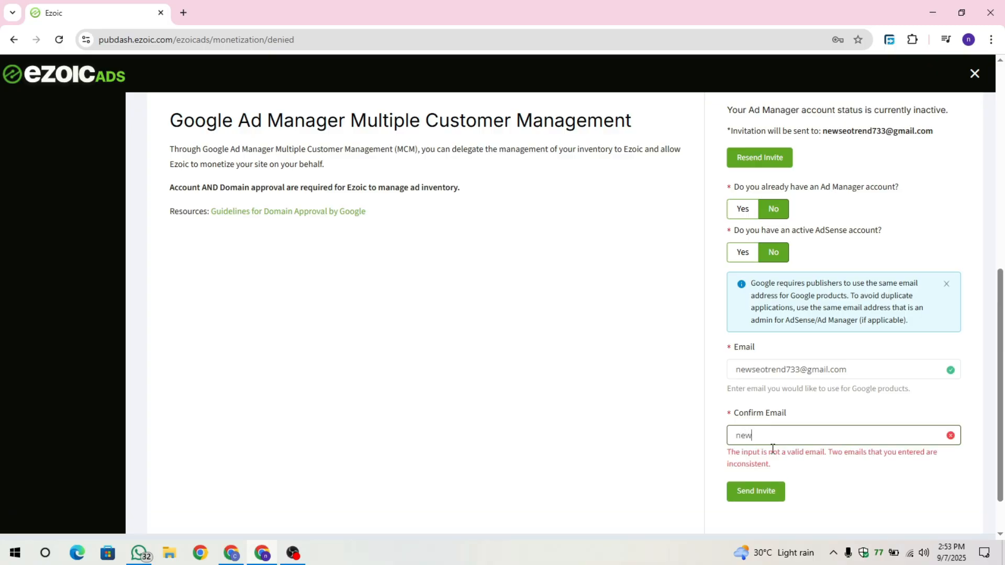
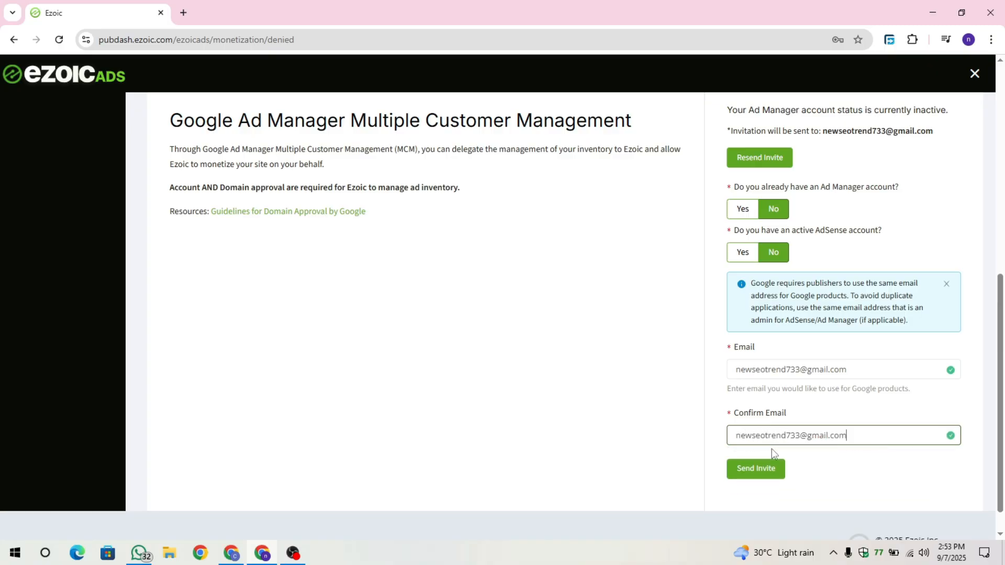
pyautogui.click(757, 474)
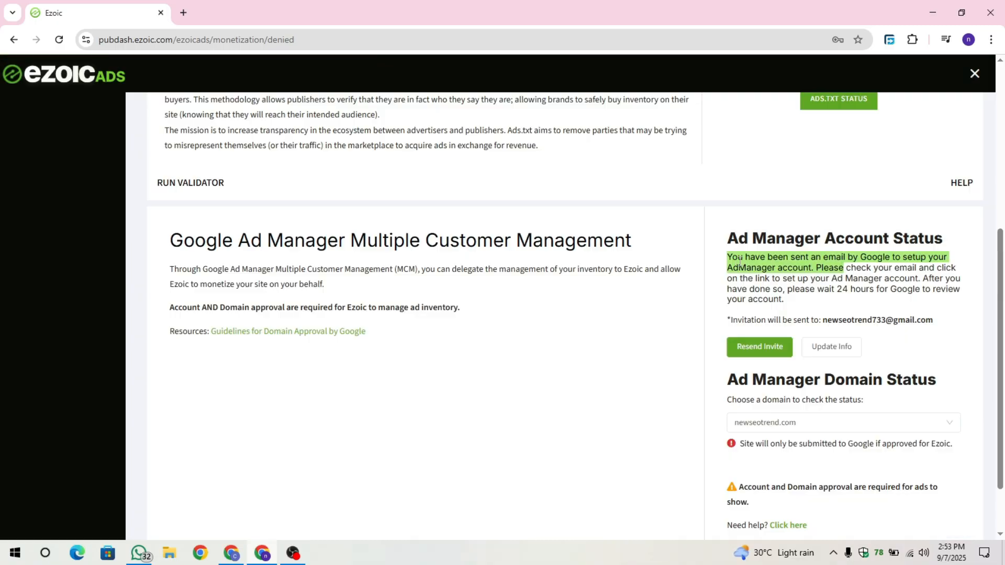
# - Open Gmail in a new tab, open the "Request to manage your ad inventory" email and follow its invitation
pyautogui.moveTo(727, 256); pyautogui.dragTo(921, 261)
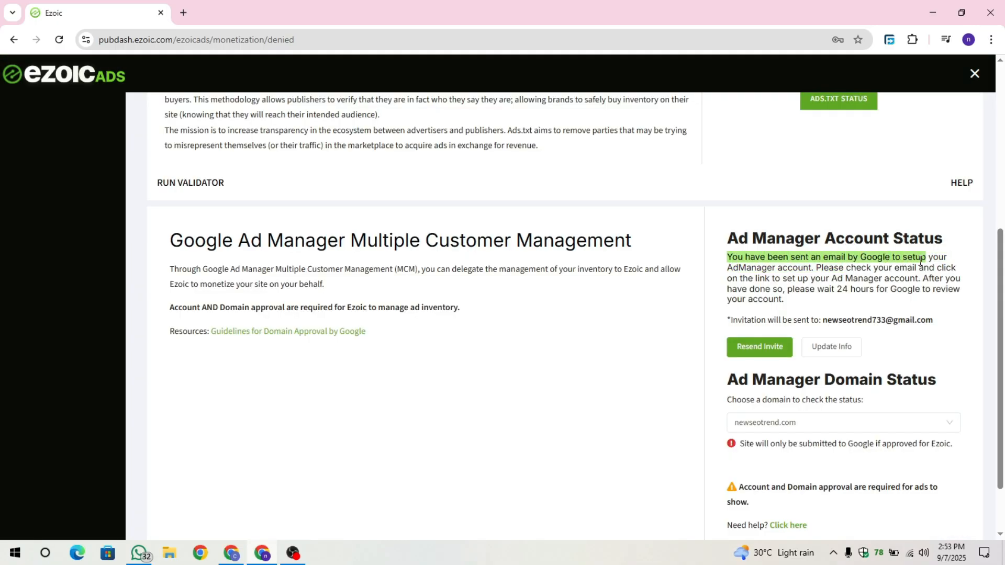
pyautogui.click(825, 316)
pyautogui.moveTo(815, 314); pyautogui.dragTo(940, 330)
pyautogui.click(940, 330)
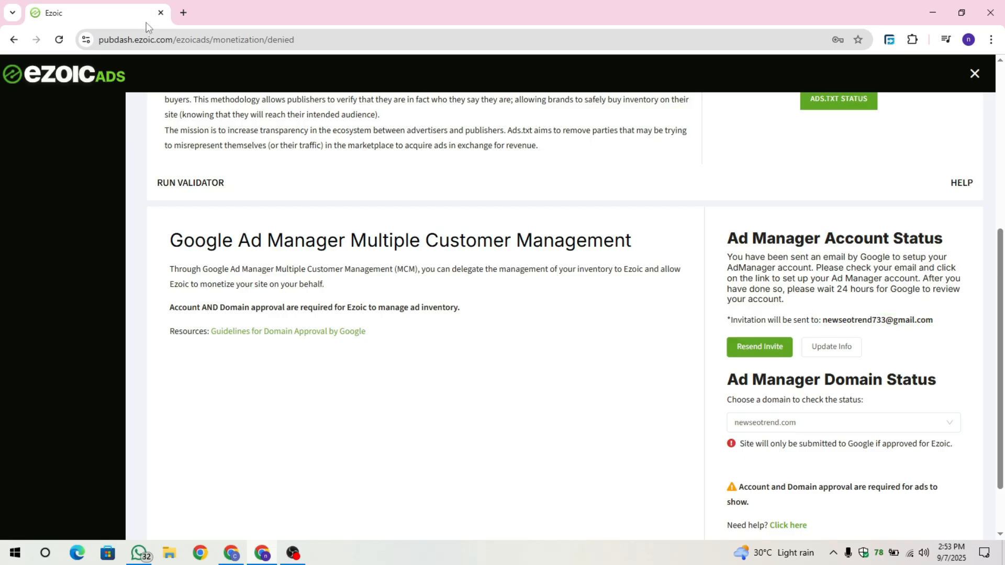
pyautogui.click(186, 12)
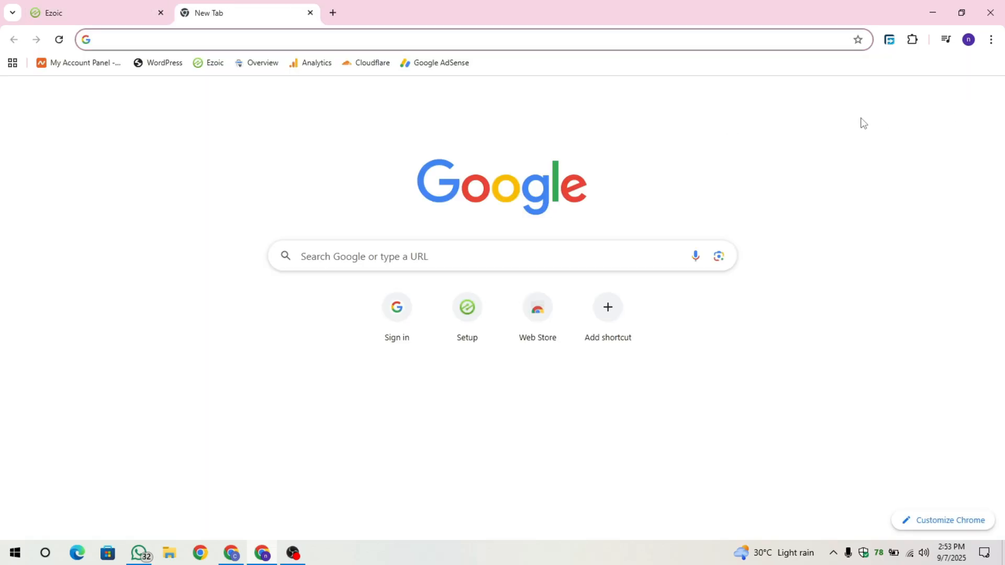
pyautogui.click(855, 94)
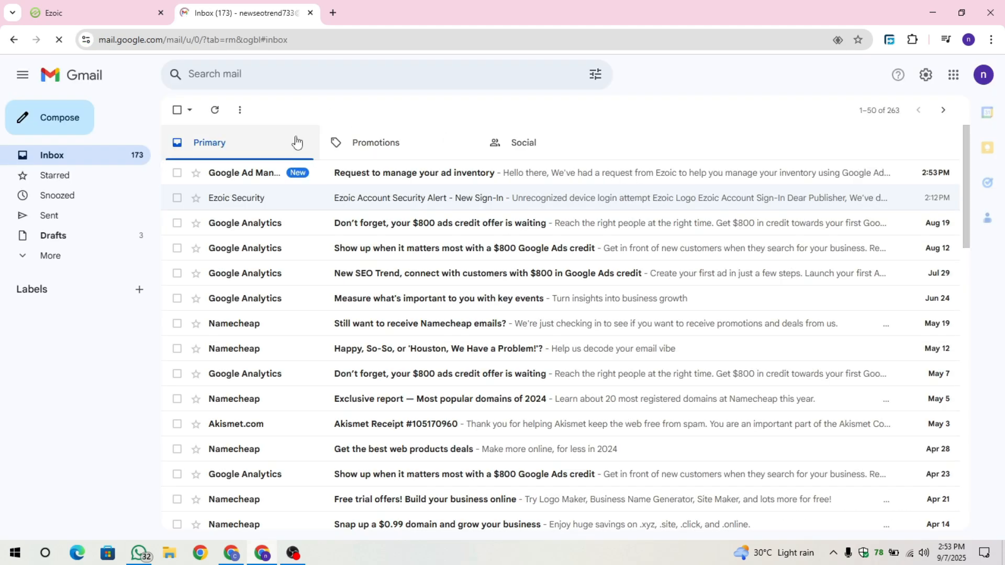
pyautogui.click(371, 178)
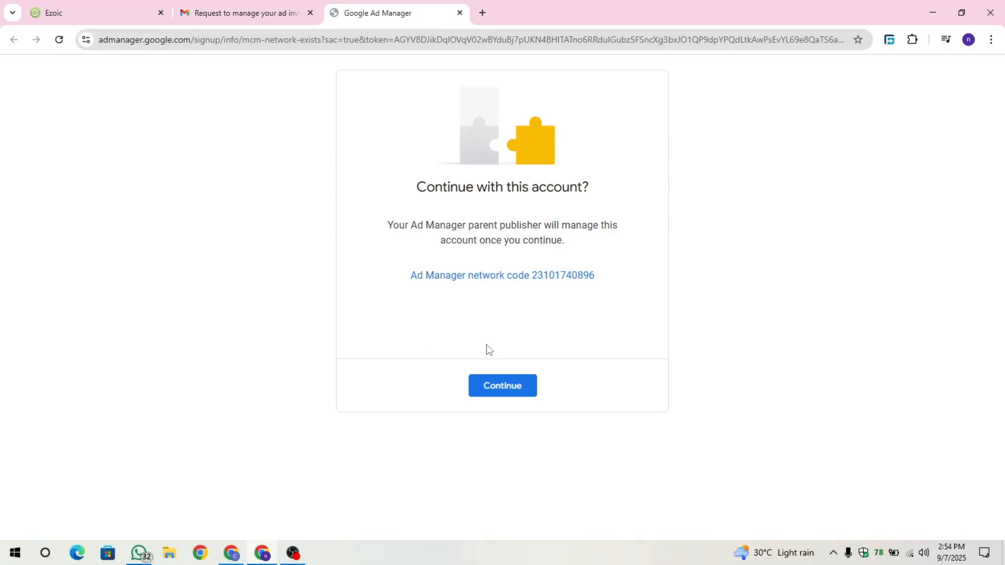
# - Continue the invitation with the existing Ad Manager account offered for the parent publisher to manage
pyautogui.moveTo(424, 182); pyautogui.dragTo(605, 181)
pyautogui.click(605, 182)
pyautogui.moveTo(403, 225); pyautogui.dragTo(397, 283)
pyautogui.click(594, 265)
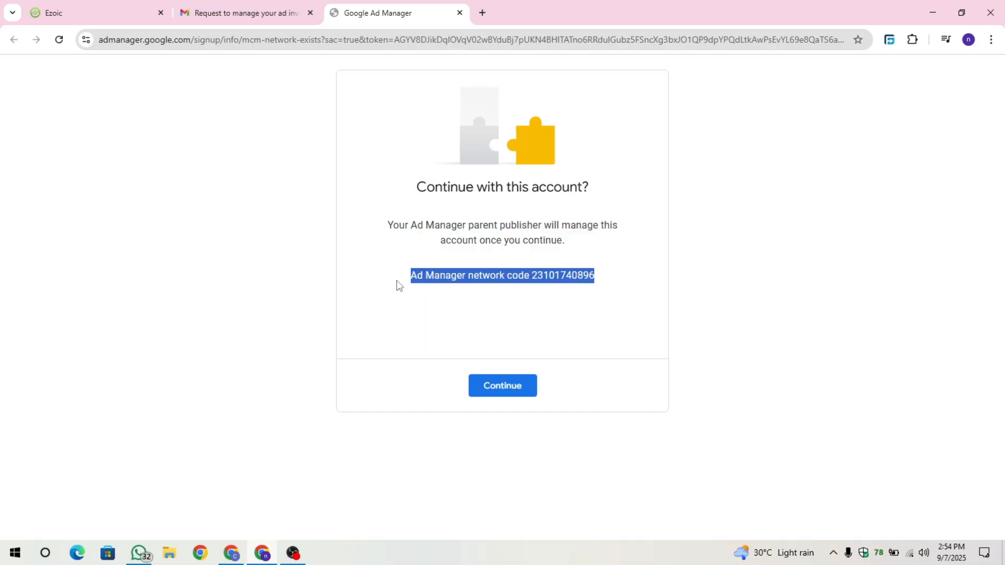
pyautogui.click(424, 303)
pyautogui.moveTo(525, 272); pyautogui.dragTo(542, 278)
pyautogui.click(512, 382)
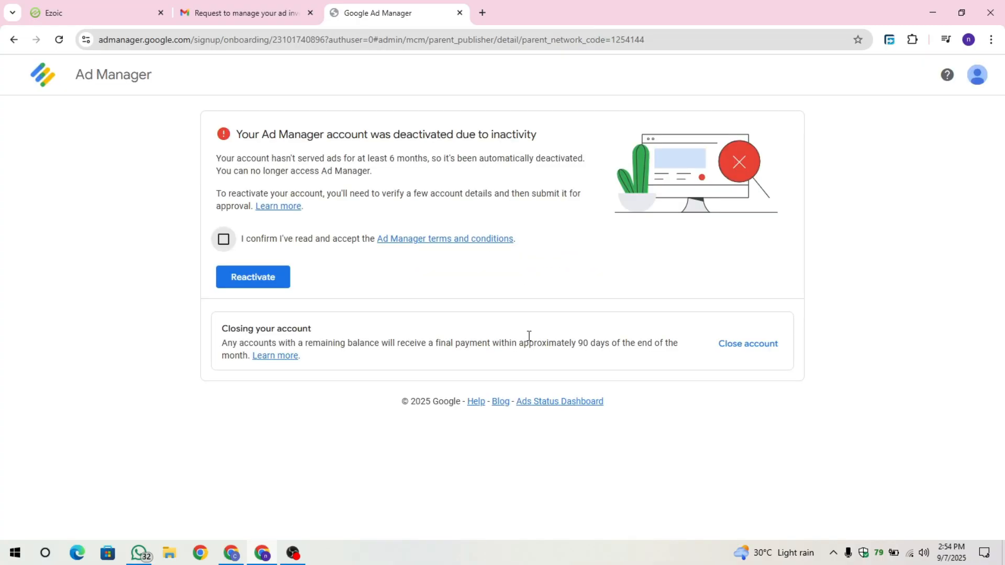
# - Accept the Ad Manager terms and conditions and reactivate the deactivated account
pyautogui.click(181, 192)
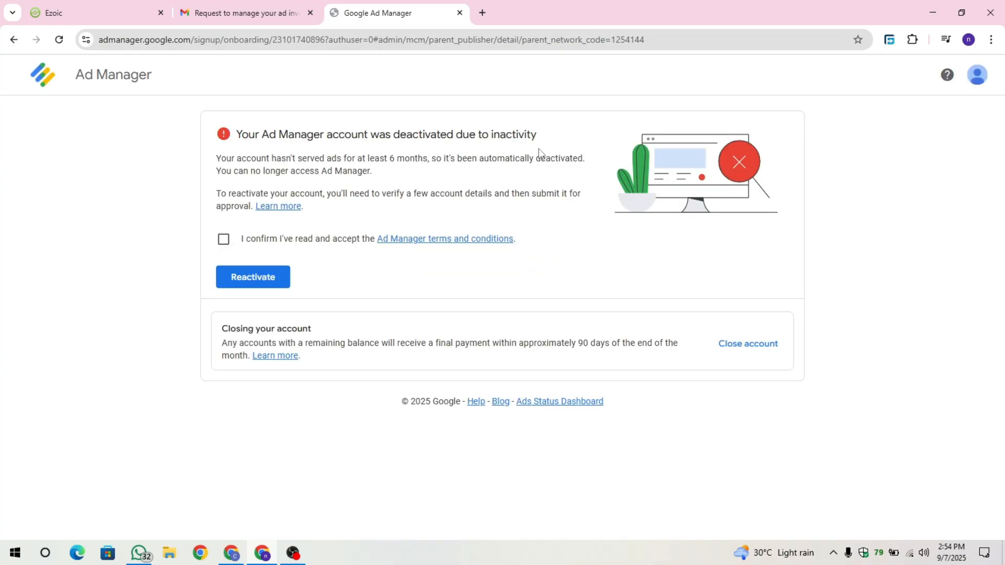
pyautogui.moveTo(539, 137); pyautogui.dragTo(187, 134)
pyautogui.click(186, 134)
pyautogui.click(225, 240)
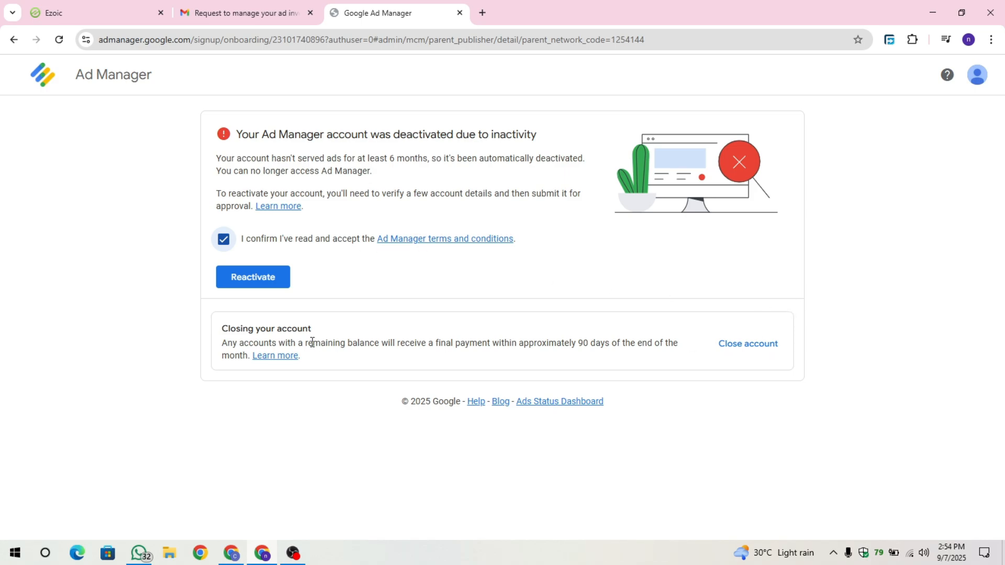
pyautogui.moveTo(226, 330); pyautogui.dragTo(366, 329)
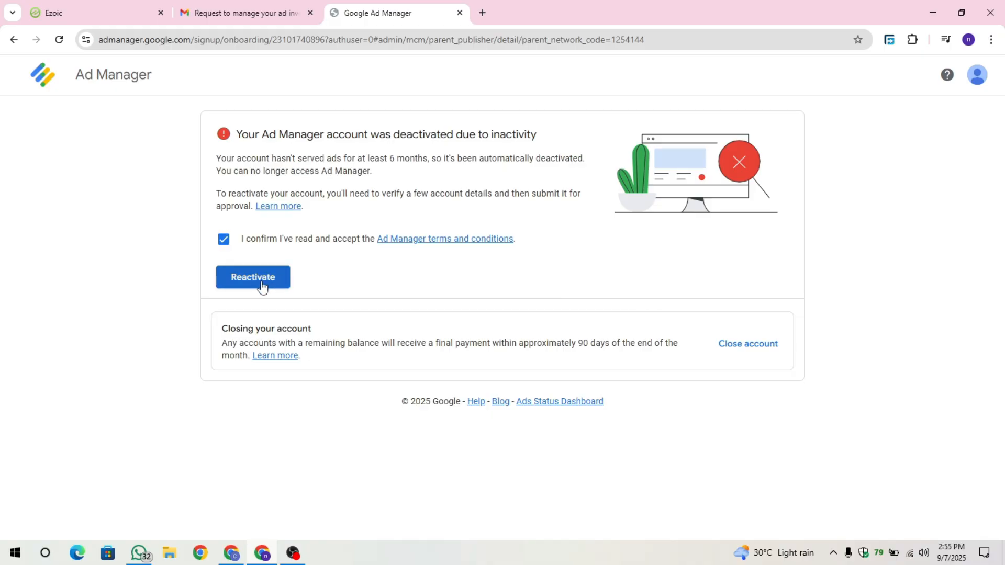
pyautogui.moveTo(222, 329); pyautogui.dragTo(338, 329)
pyautogui.click(338, 329)
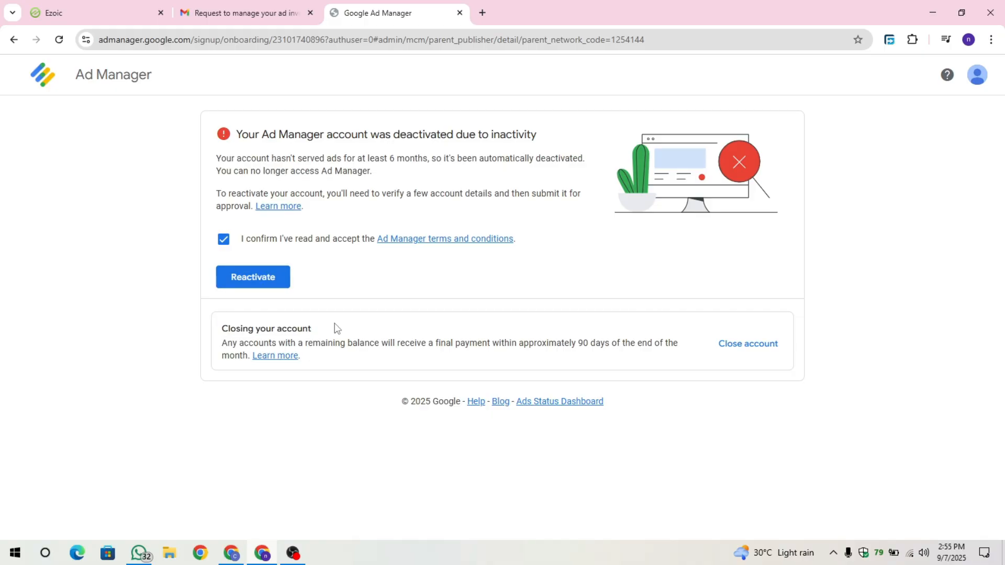
pyautogui.click(272, 274)
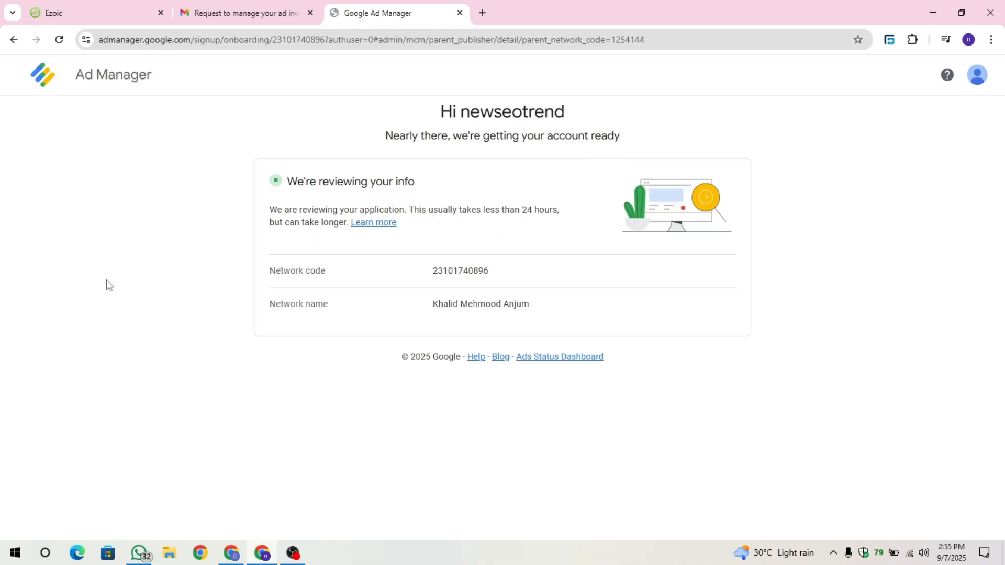
pyautogui.moveTo(433, 186); pyautogui.dragTo(295, 185)
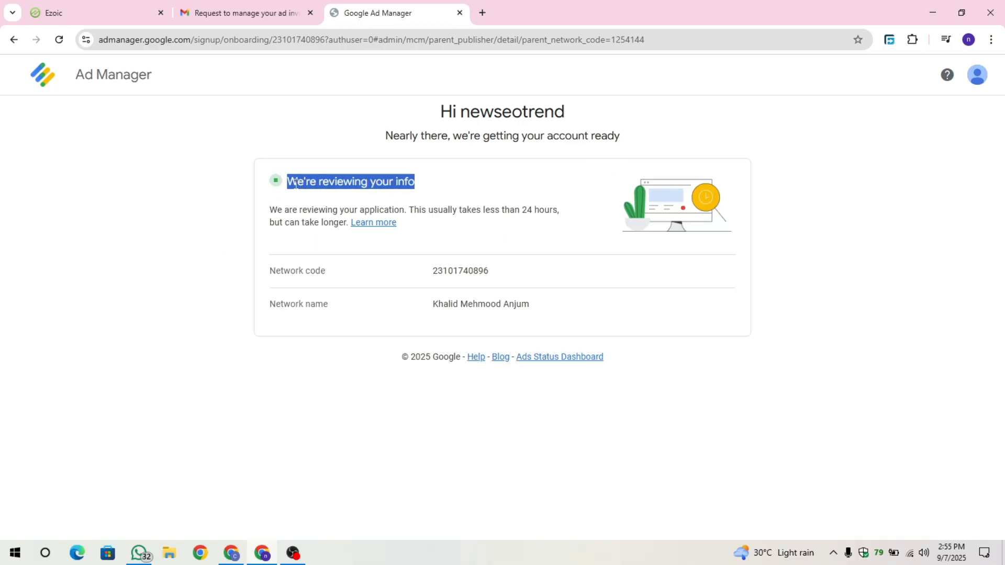
# - Read the application review notice on the Ad Manager onboarding page
pyautogui.click(234, 209)
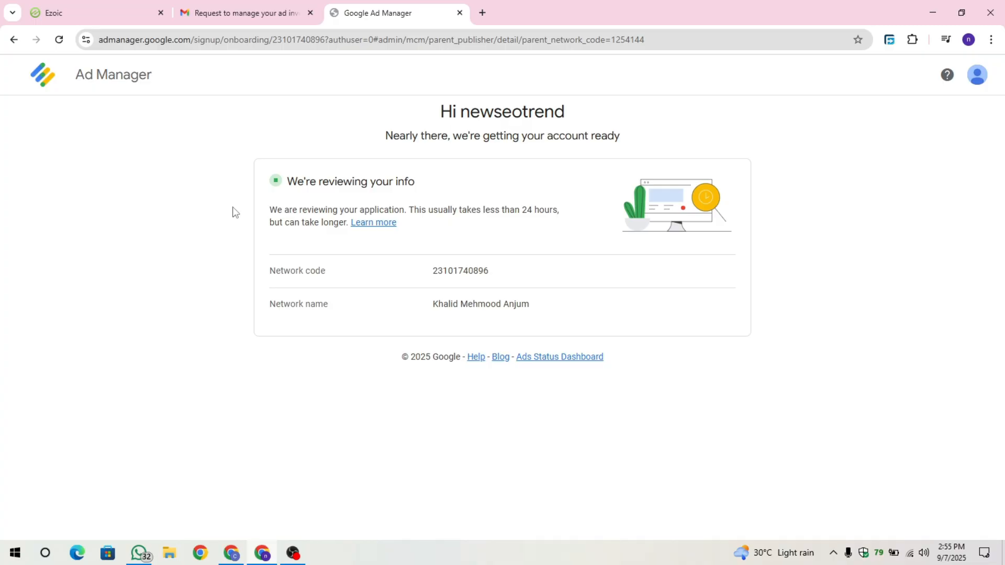
pyautogui.moveTo(312, 185); pyautogui.dragTo(552, 195)
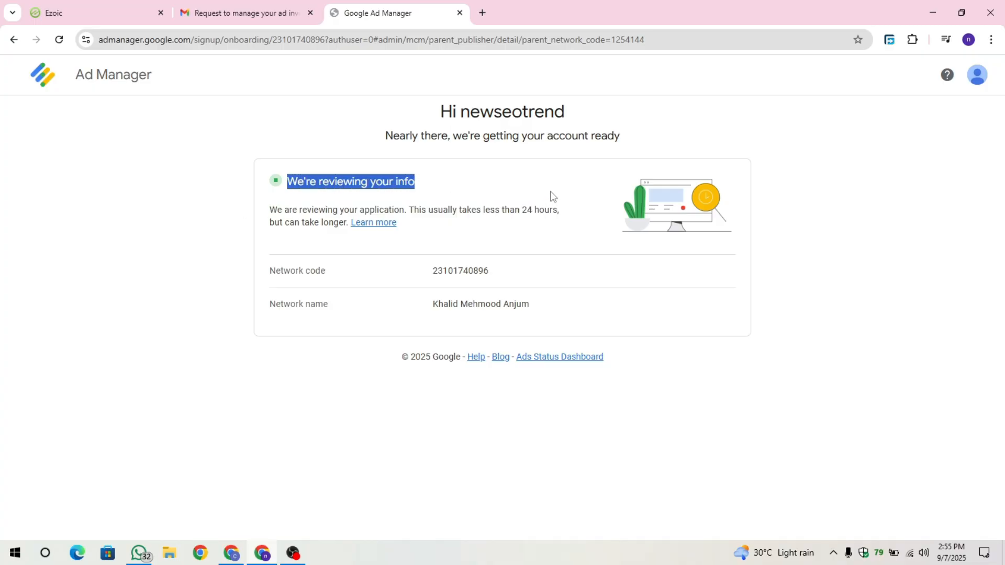
pyautogui.click(552, 196)
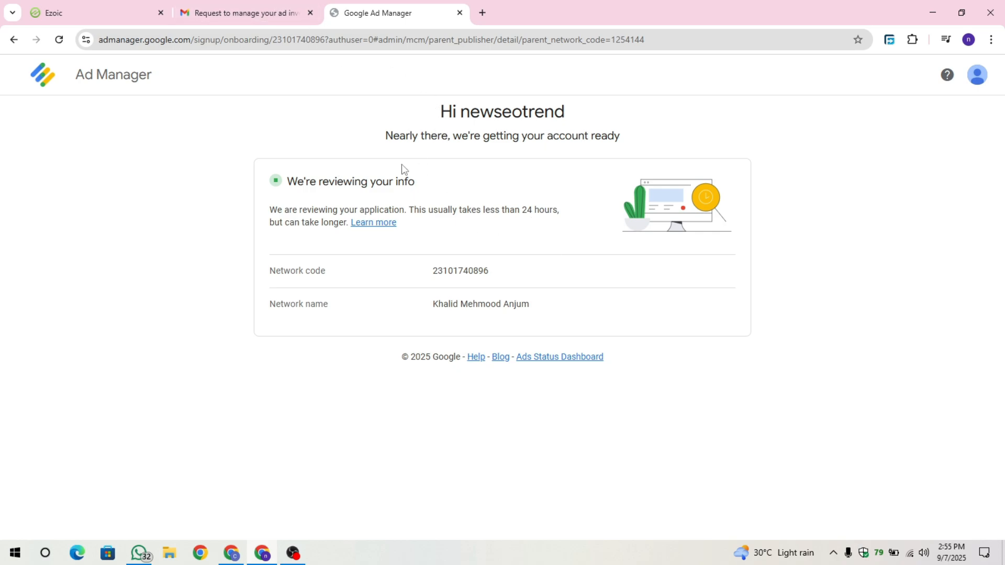
pyautogui.moveTo(381, 77); pyautogui.dragTo(703, 175)
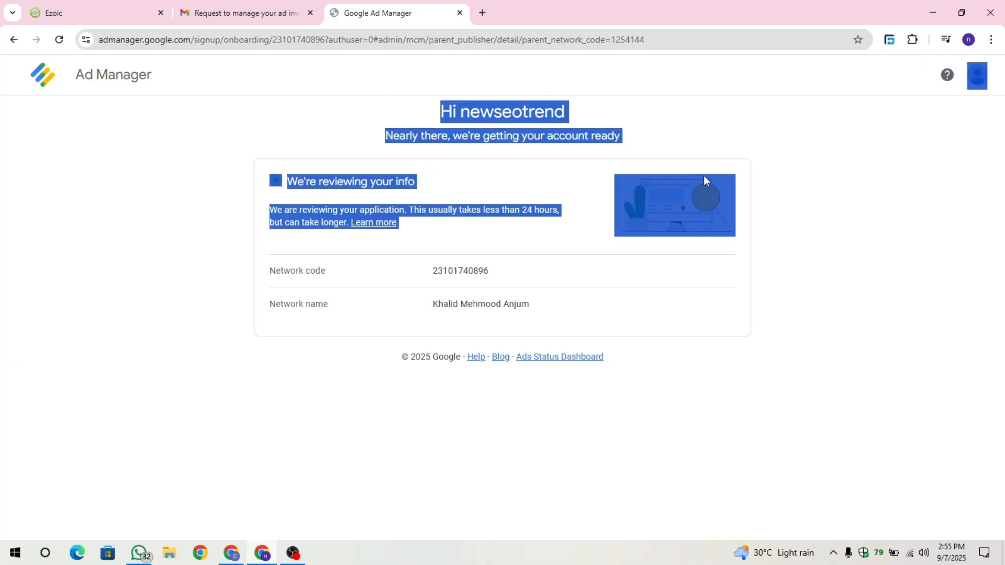
pyautogui.click(336, 147)
# - Check the Gmail inbox and Ezoic page, switch to the other Chrome profile, and examine the Ad Manager Account Status for coffeemakerheaven.com
pyautogui.click(267, 9)
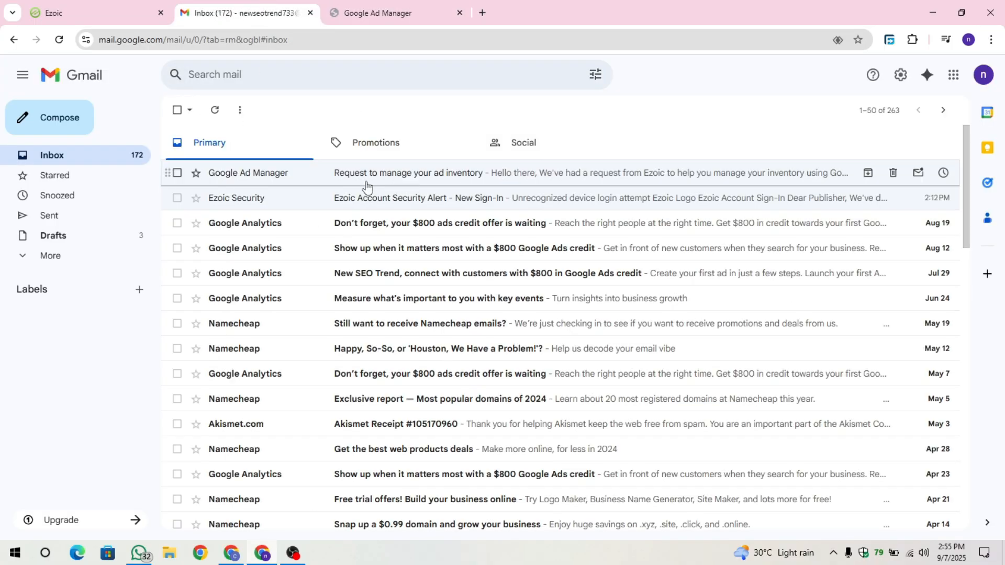
pyautogui.click(79, 13)
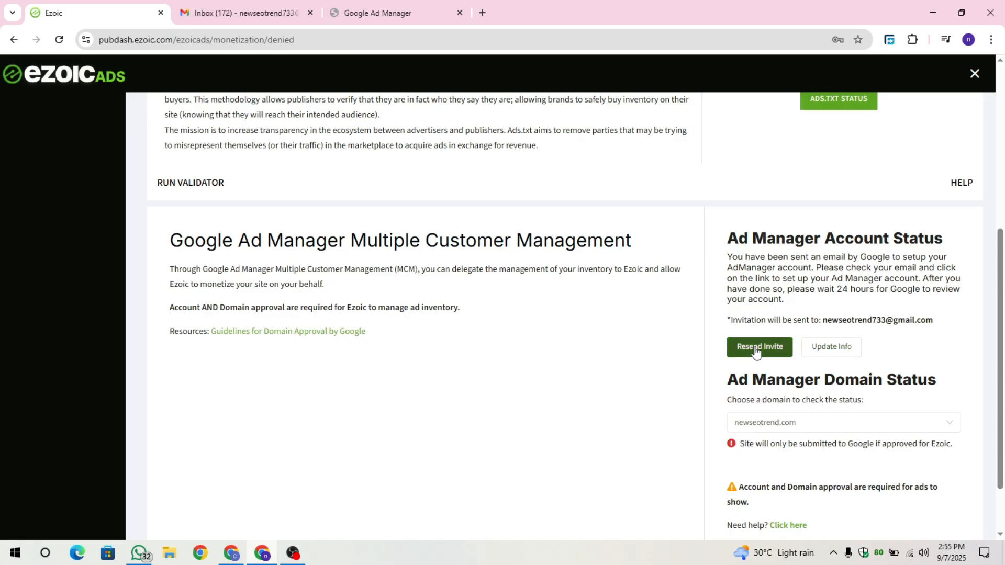
pyautogui.click(233, 552)
pyautogui.click(108, 1)
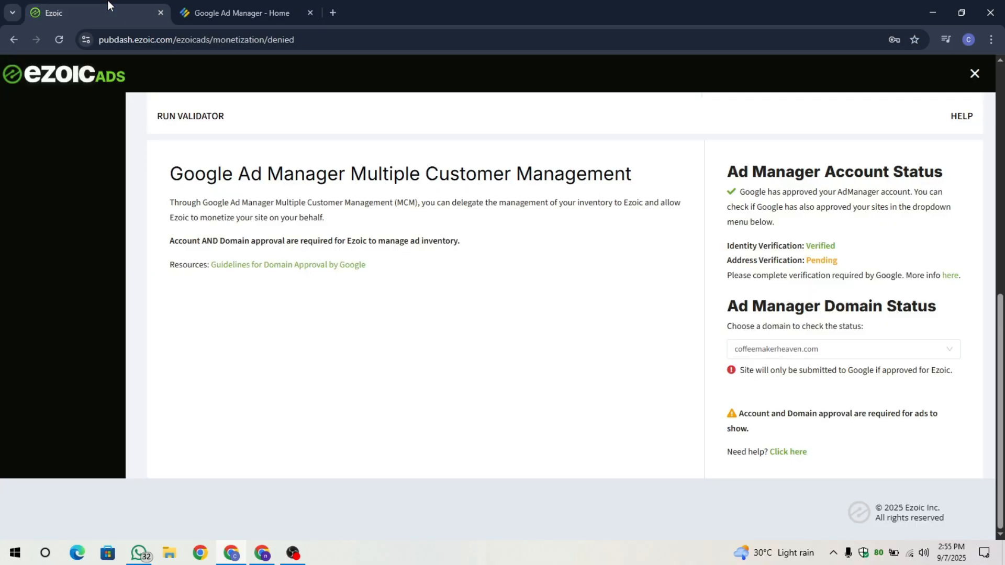
pyautogui.scroll(1, 714, 330)
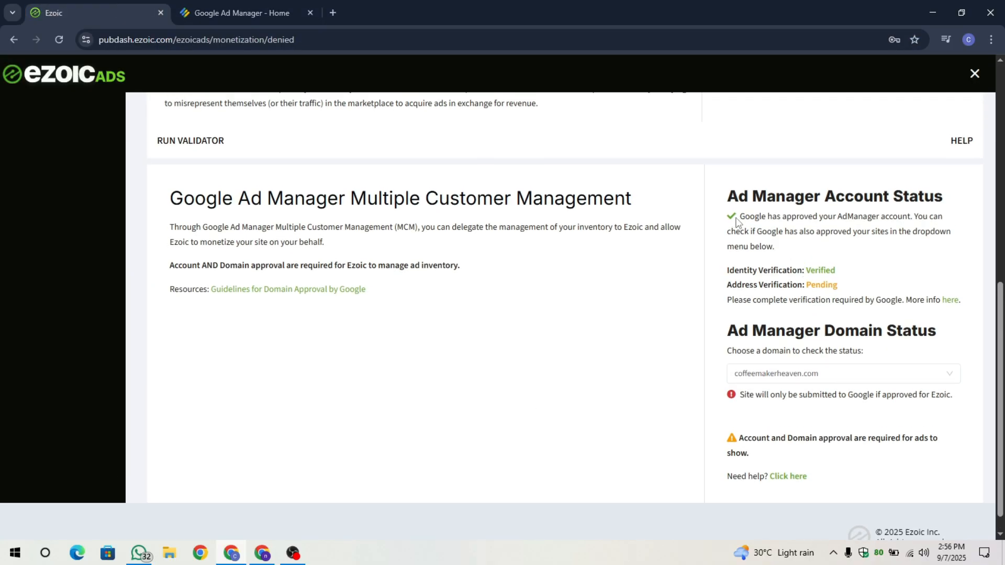
pyautogui.moveTo(731, 197); pyautogui.dragTo(809, 244)
pyautogui.click(806, 240)
pyautogui.moveTo(744, 217); pyautogui.dragTo(960, 220)
# - Reload this profile's Google Ad Manager and open its Multiple Customer Management administration page
pyautogui.click(308, 12)
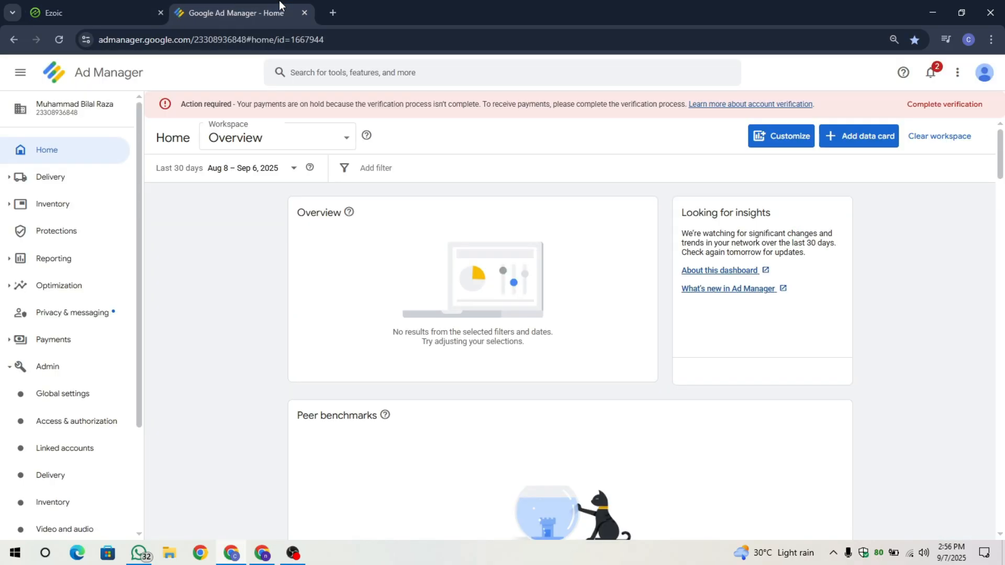
pyautogui.click(58, 41)
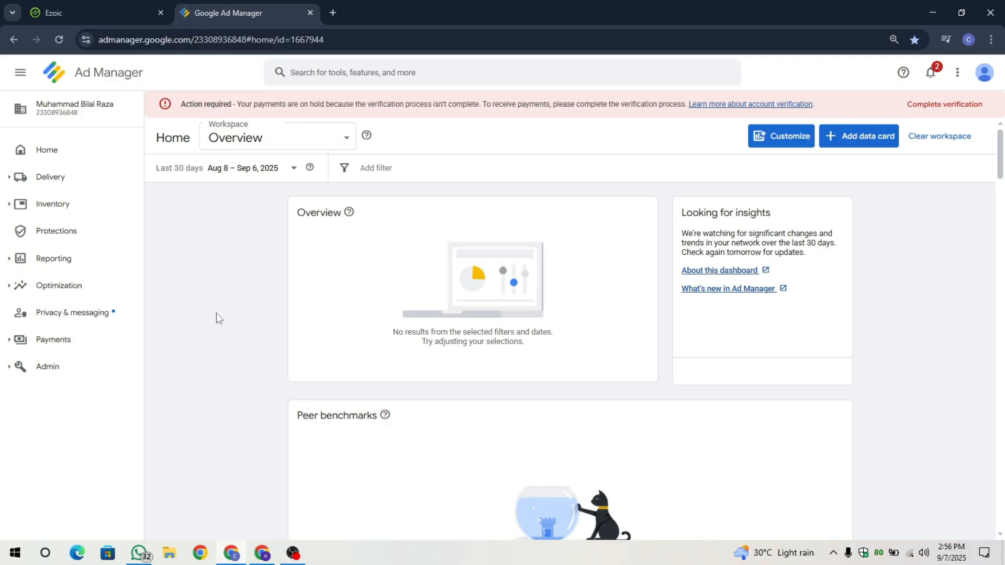
pyautogui.click(105, 7)
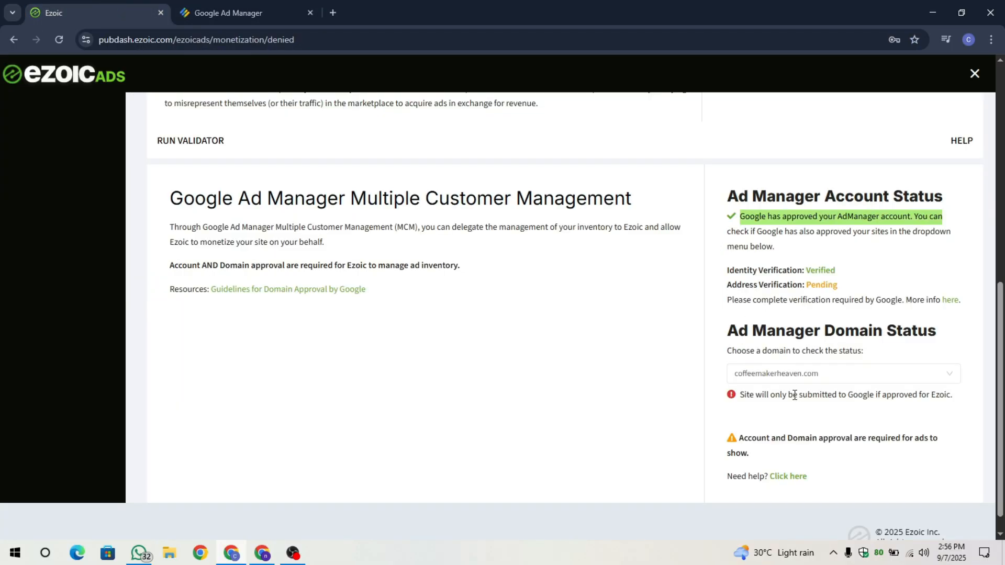
pyautogui.click(282, 7)
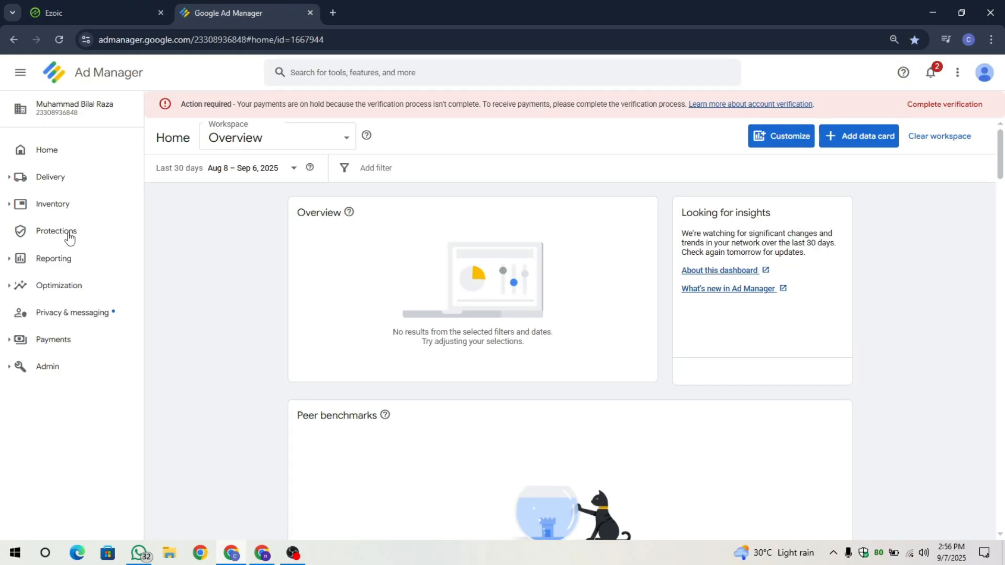
pyautogui.click(73, 375)
pyautogui.scroll(-2, 90, 382)
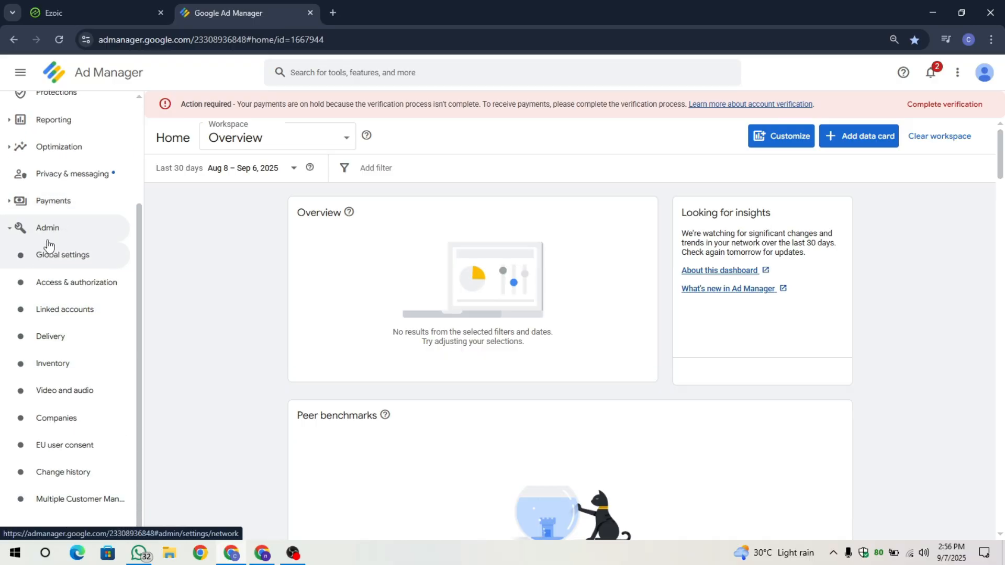
pyautogui.click(78, 499)
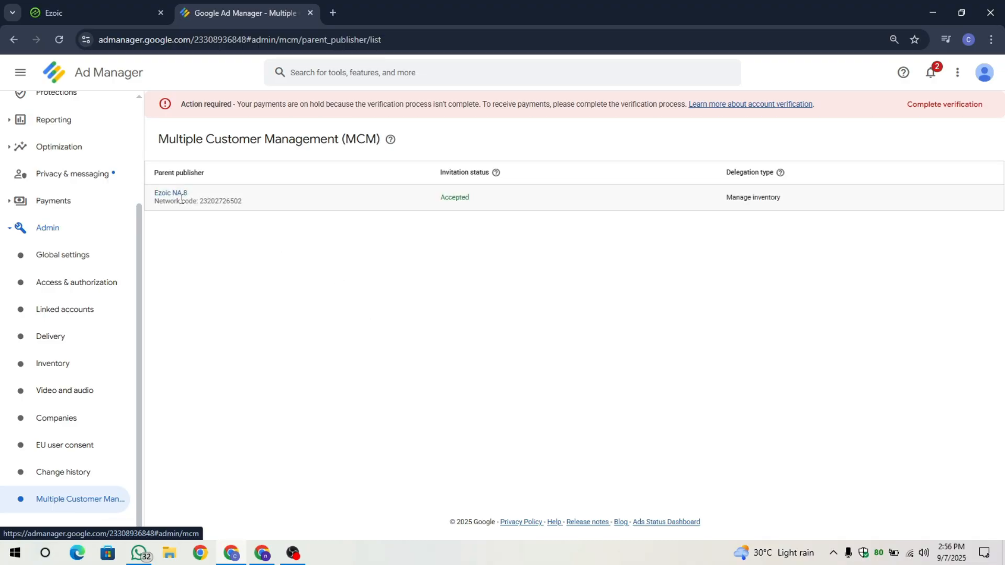
# - Examine the invitation status of parent publisher Ezoic NA 8 and open its agreement details
pyautogui.moveTo(474, 202); pyautogui.dragTo(436, 199)
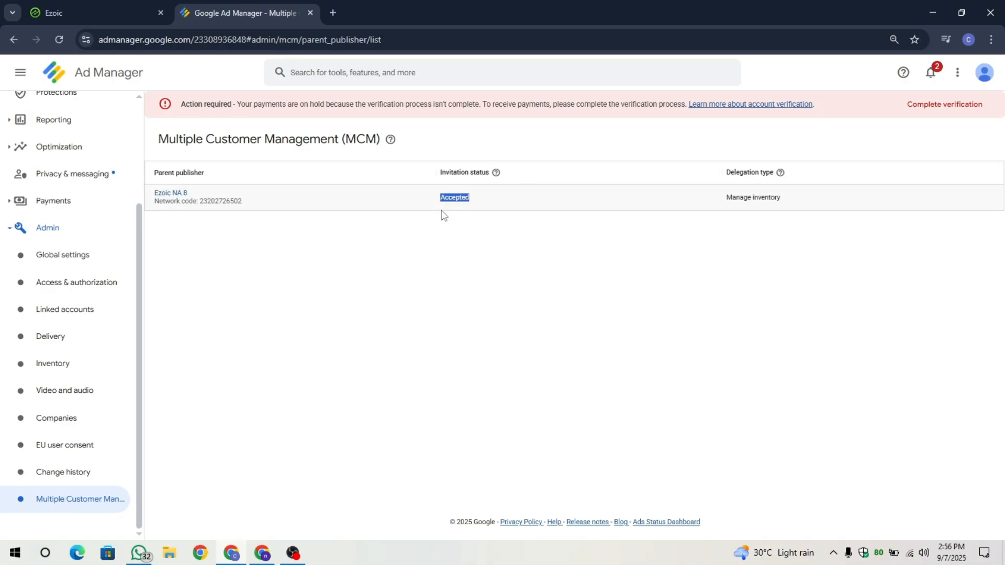
pyautogui.click(444, 215)
pyautogui.click(173, 194)
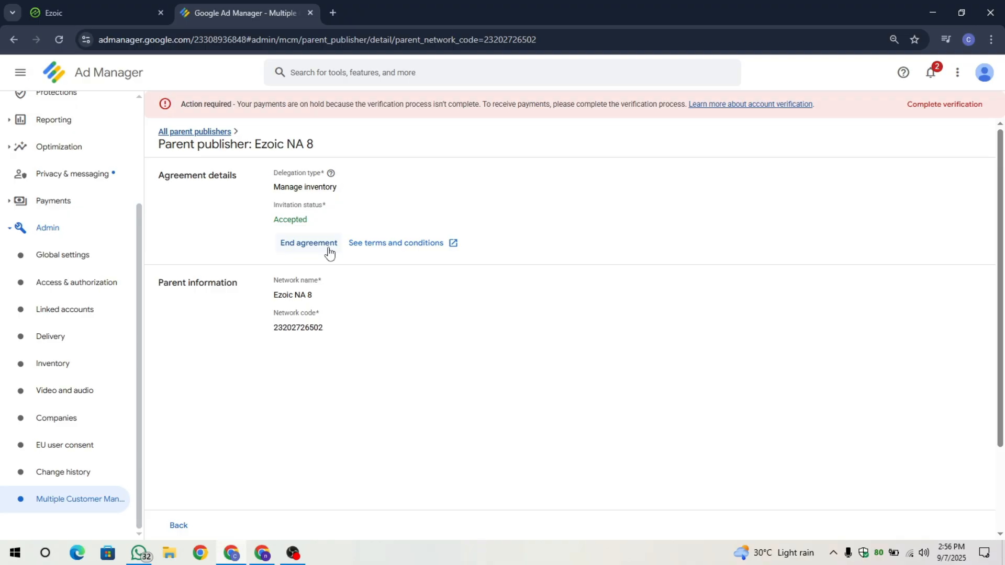
pyautogui.moveTo(269, 217); pyautogui.dragTo(231, 224)
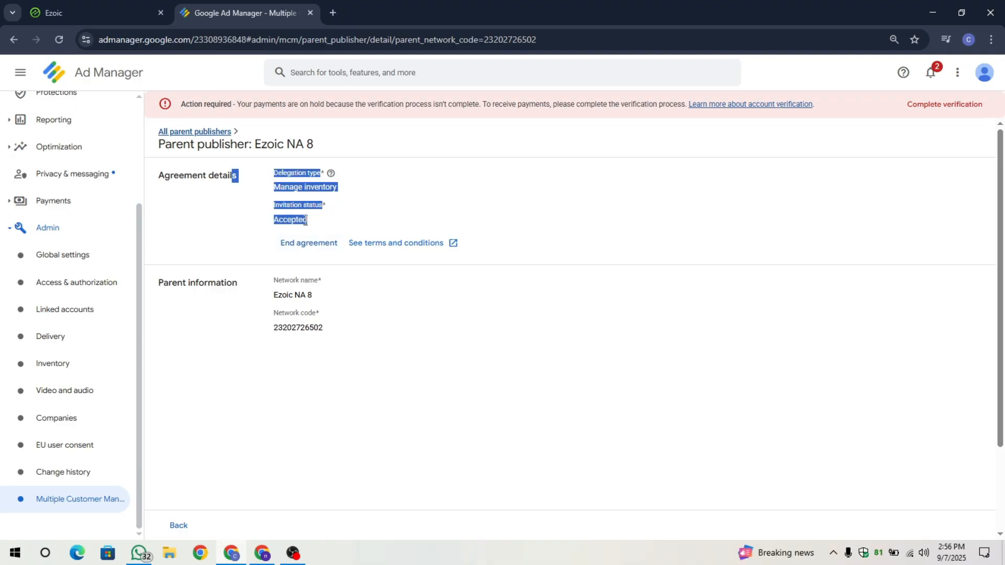
pyautogui.moveTo(308, 222); pyautogui.dragTo(266, 228)
pyautogui.click(260, 215)
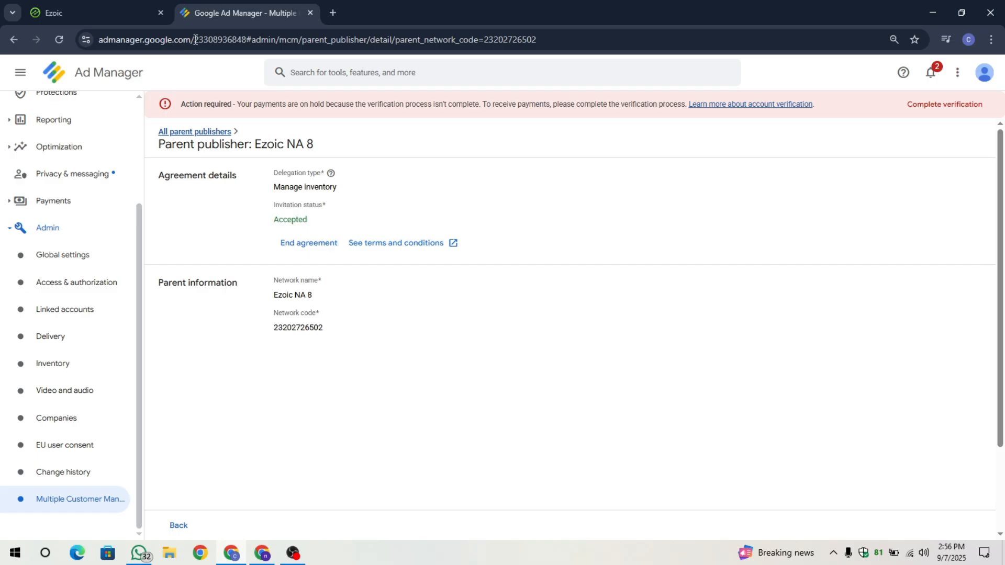
# - Return to the Ezoic page and examine the approval message under Ad Manager Account Status
pyautogui.click(108, 4)
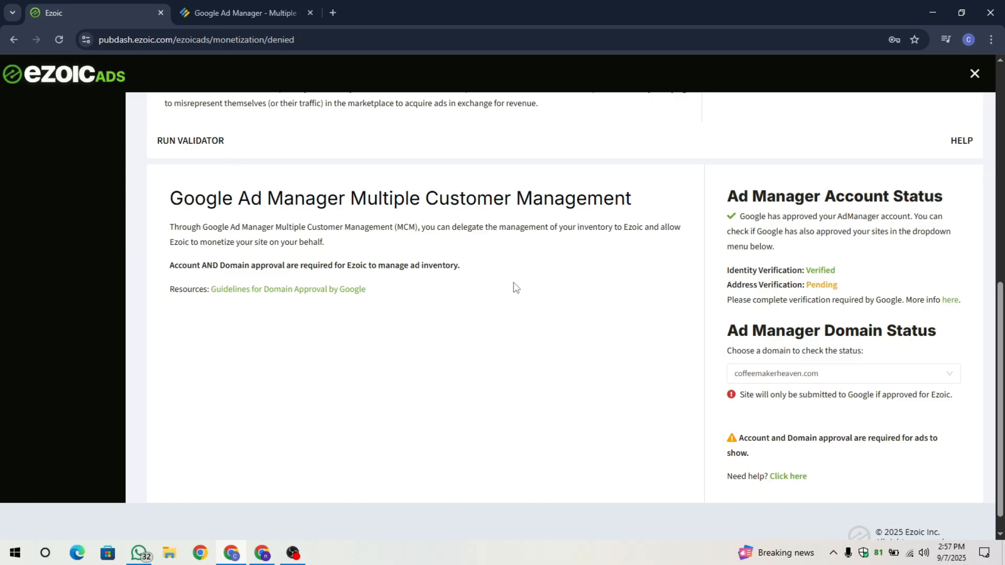
pyautogui.moveTo(727, 216)
pyautogui.mouseDown()
pyautogui.moveTo(814, 253)
pyautogui.moveTo(733, 216)
pyautogui.mouseUp()
pyautogui.click(816, 256)
pyautogui.click(730, 206)
# - End the inventory management agreement with parent publisher Ezoic NA 8 in Ad Manager
pyautogui.click(232, 2)
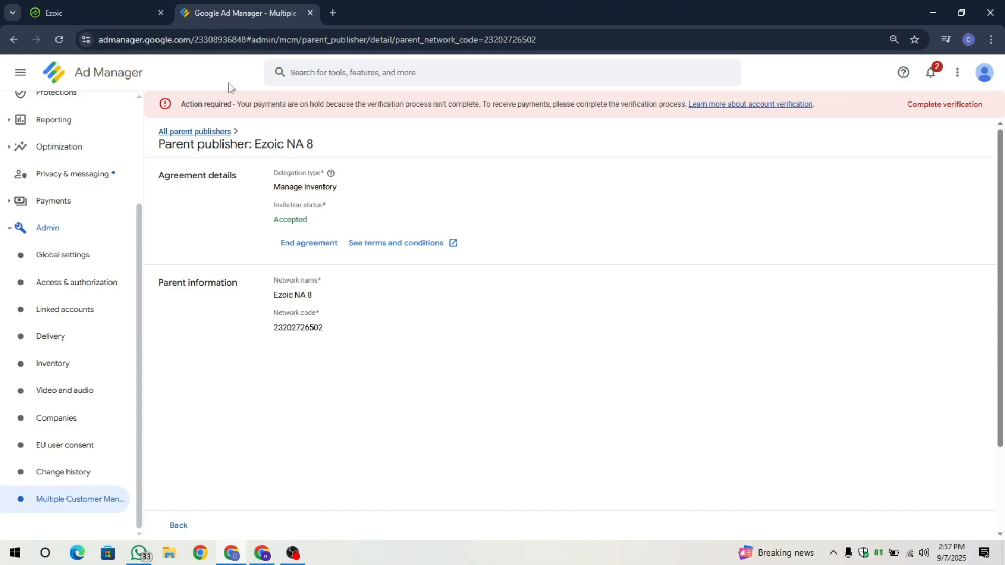
pyautogui.click(314, 245)
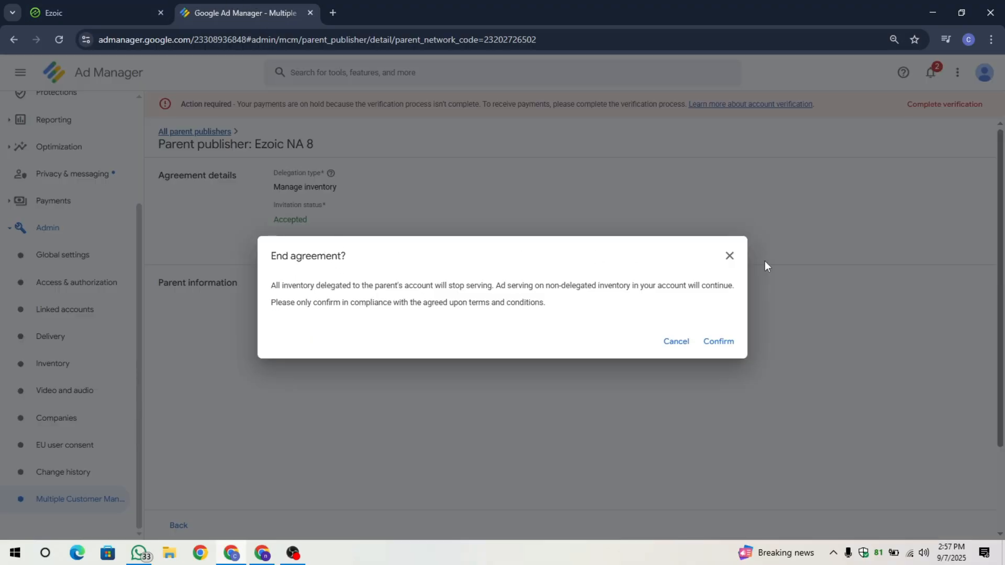
pyautogui.click(730, 347)
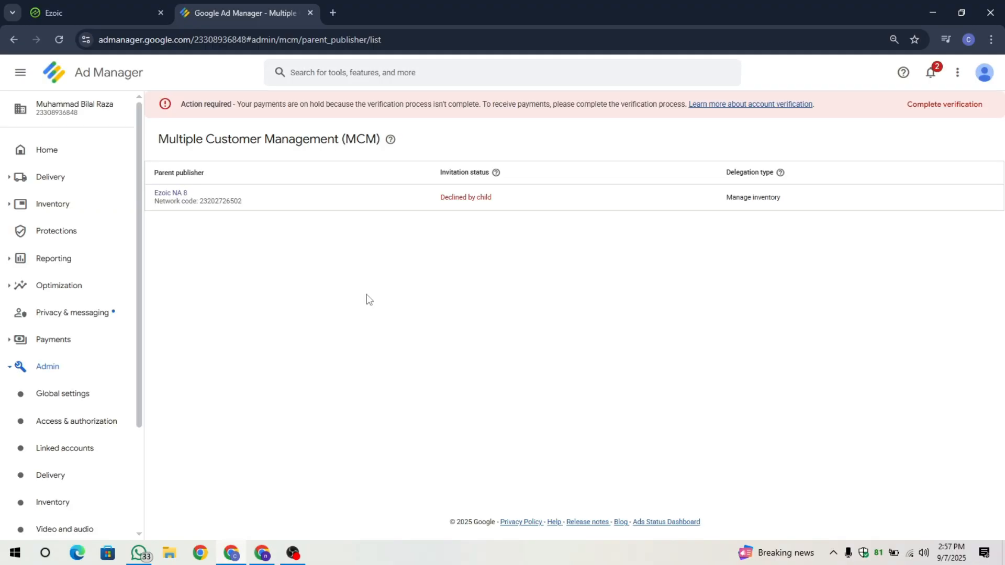
# - Check the invitation status of Ezoic NA 8 in the parent publisher list and its details, and return to the list
pyautogui.moveTo(441, 198); pyautogui.dragTo(555, 195)
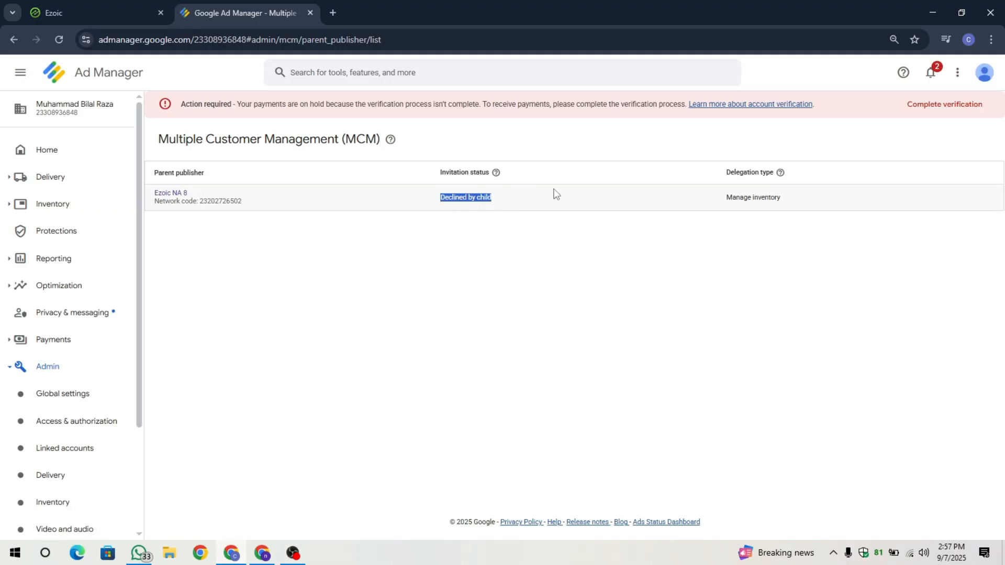
pyautogui.click(495, 225)
pyautogui.moveTo(497, 204); pyautogui.dragTo(441, 204)
pyautogui.click(240, 214)
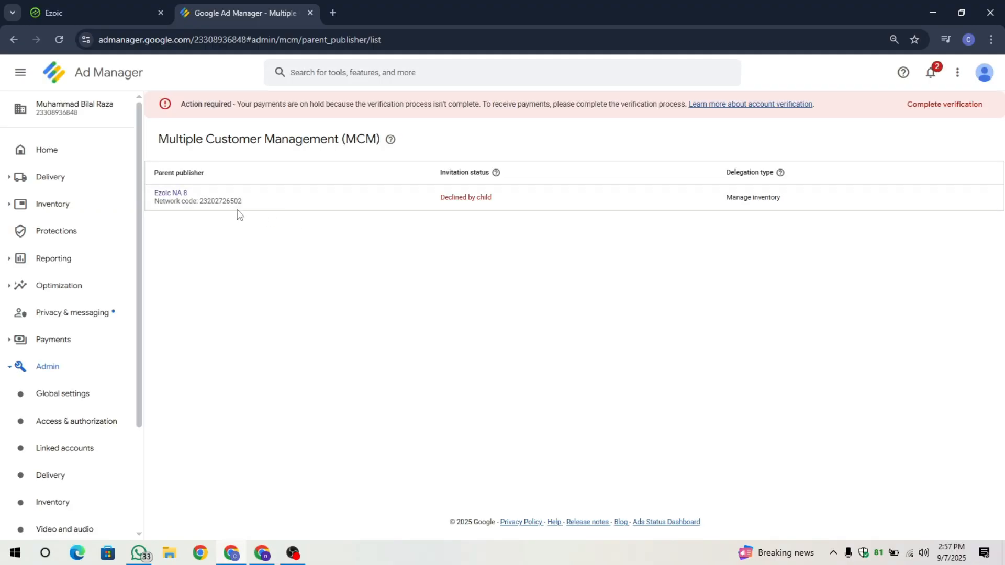
pyautogui.click(181, 203)
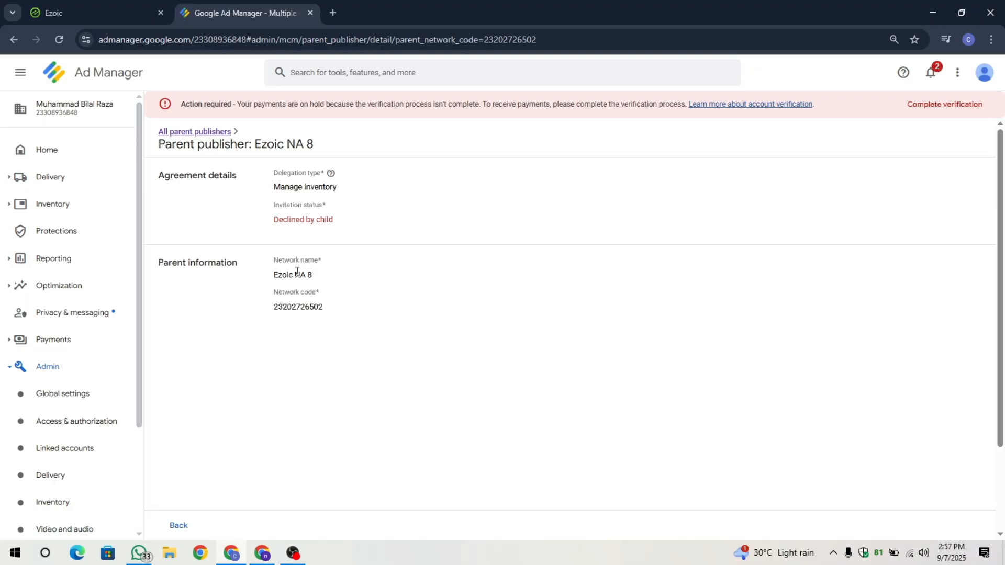
pyautogui.click(173, 132)
# - Reload the Ezoic monetization page and examine the Ad Manager Account Status message
pyautogui.click(130, 12)
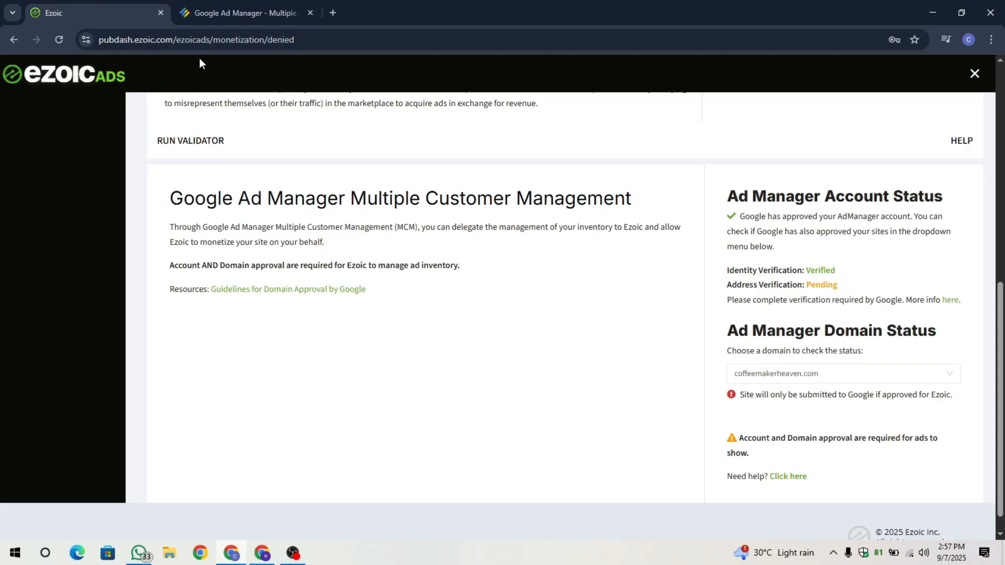
pyautogui.click(60, 40)
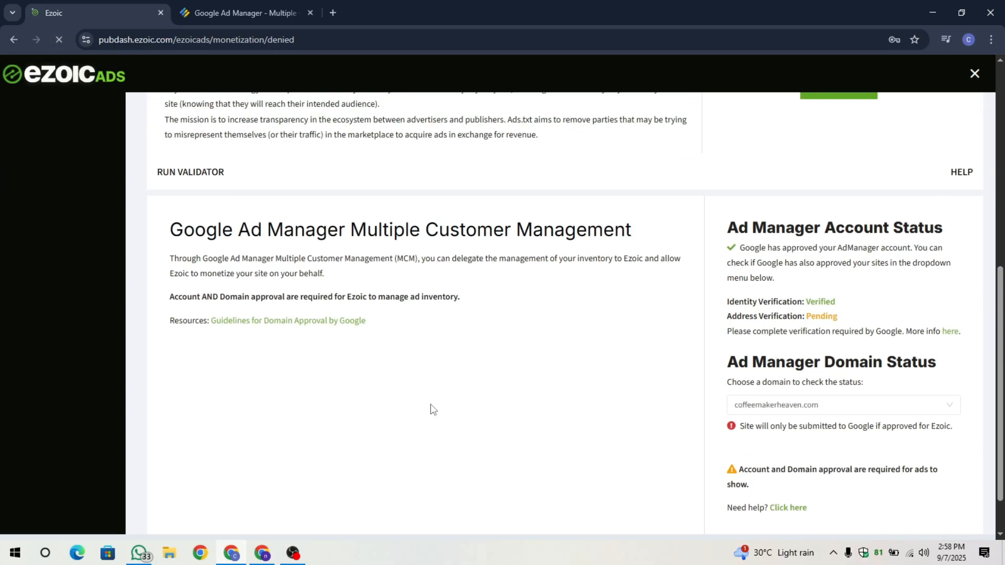
pyautogui.moveTo(734, 254); pyautogui.dragTo(820, 290)
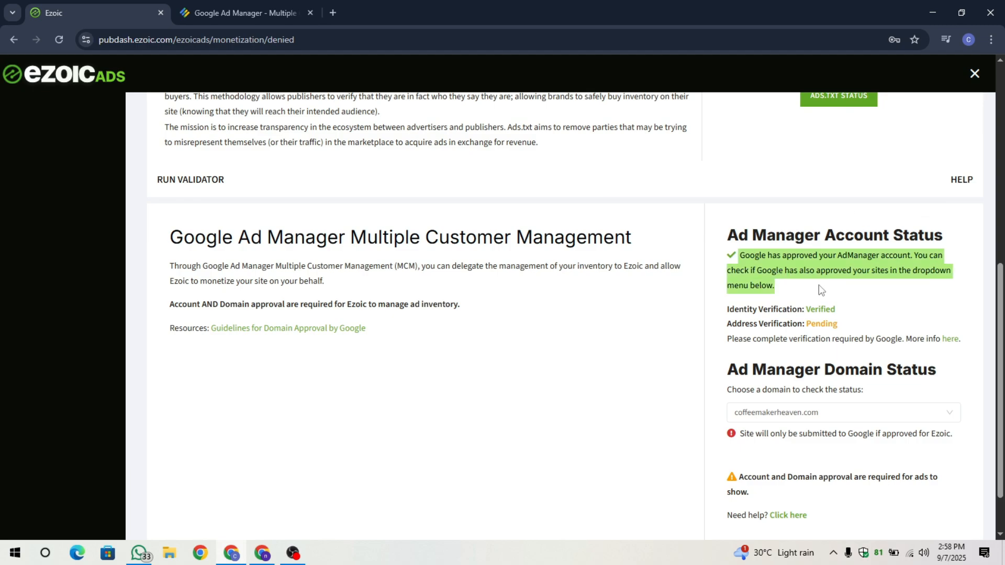
pyautogui.click(818, 285)
# - Open the Ad Manager home page, return to Ezoic, and reload the monetization page to recheck the account status
pyautogui.click(254, 17)
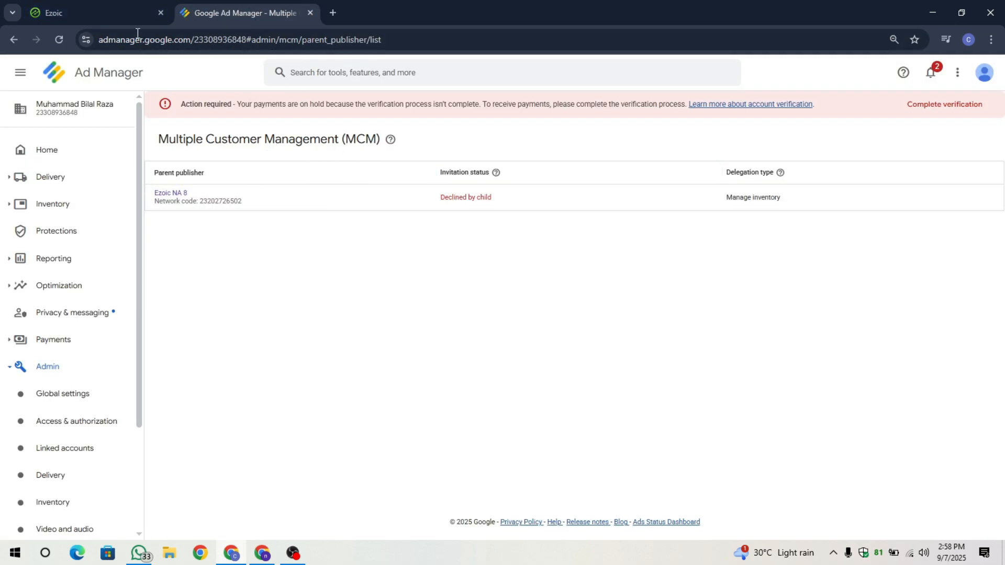
pyautogui.click(46, 149)
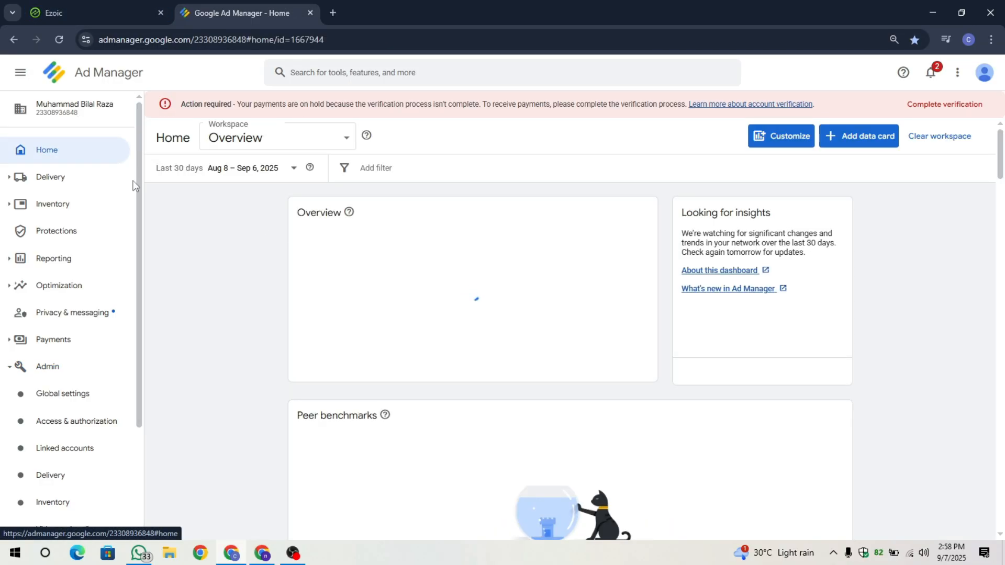
pyautogui.hotkey('ctrl', 'Tab')
pyautogui.moveTo(736, 256); pyautogui.dragTo(821, 292)
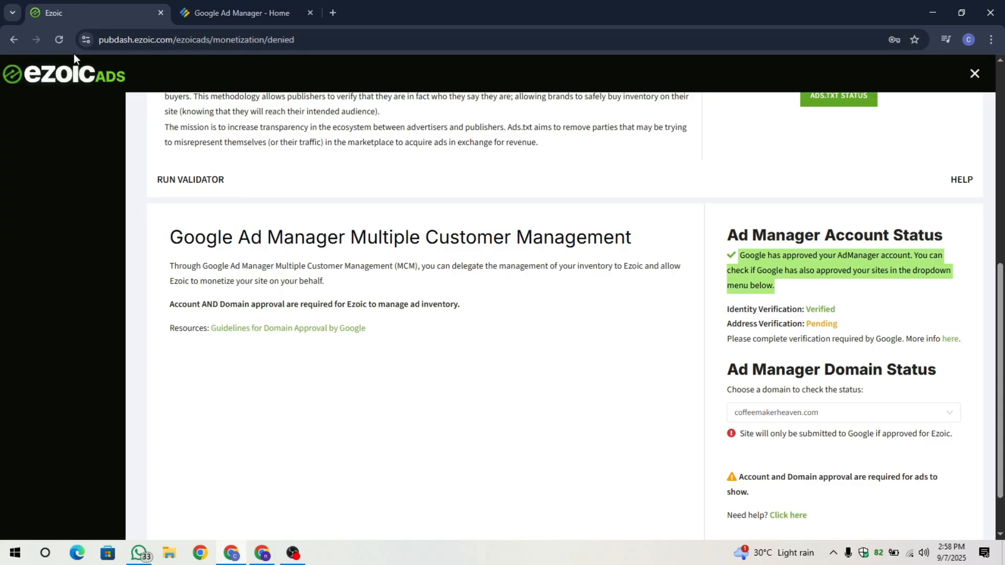
pyautogui.click(61, 40)
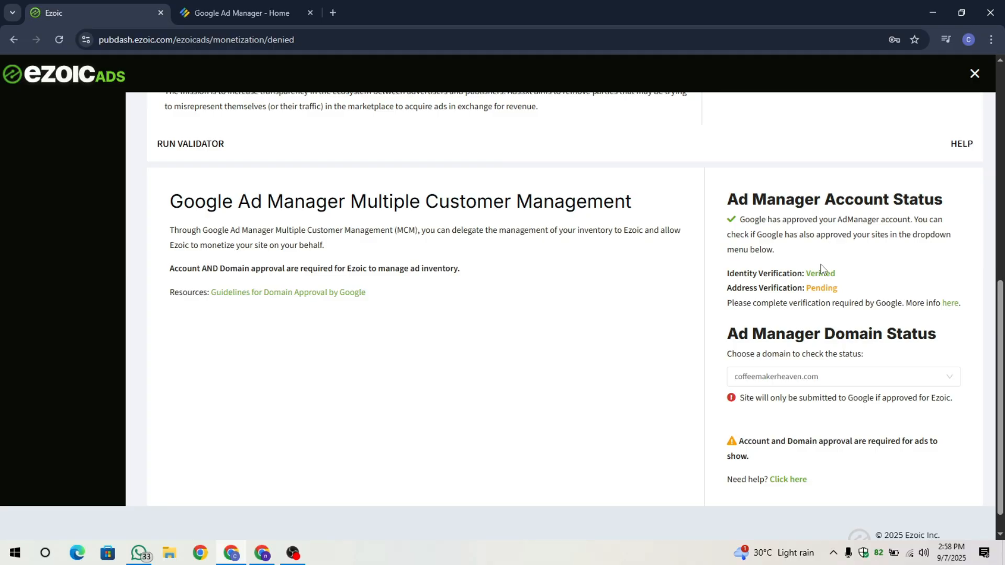
# - Revisit the Ad Manager home page and the Ezoic status page, and minimize the browser window
pyautogui.click(247, 2)
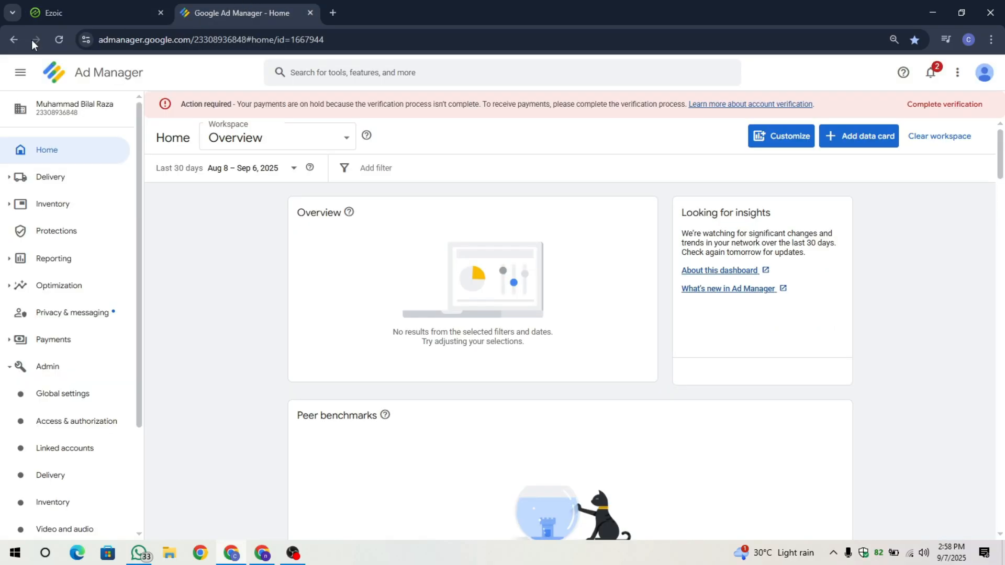
pyautogui.click(42, 14)
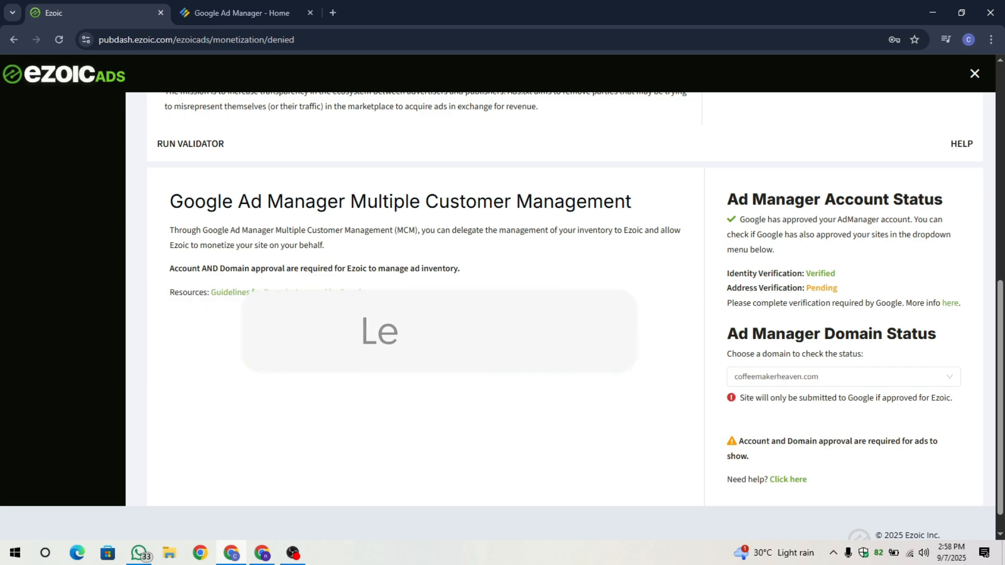
pyautogui.click(934, 12)
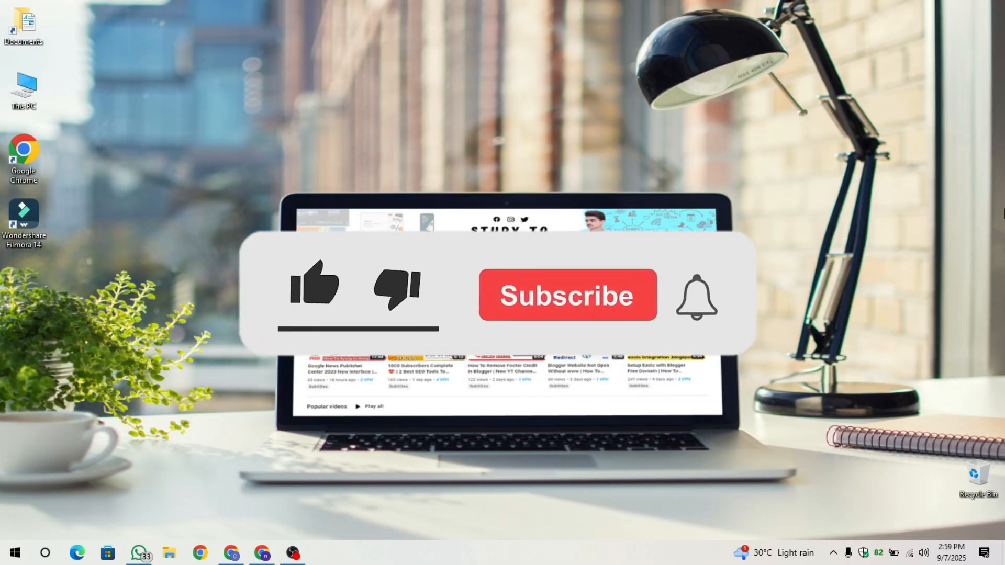